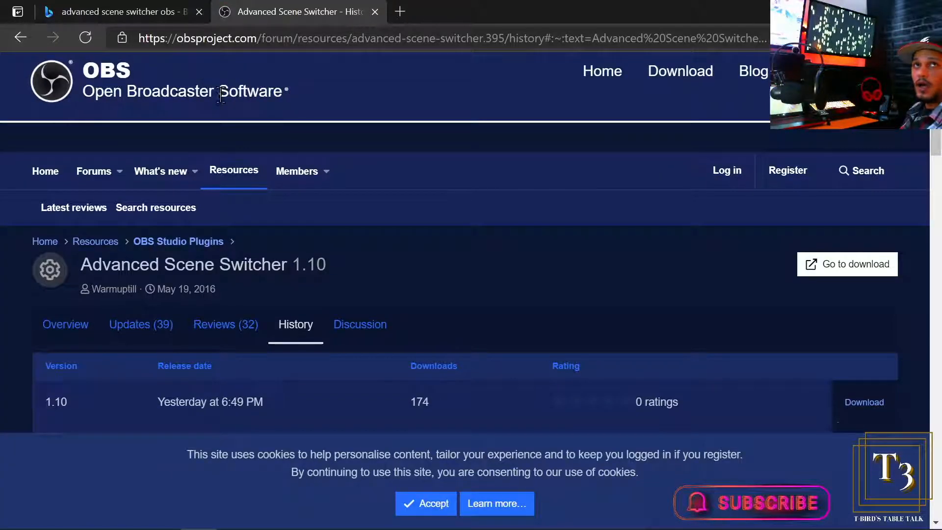
Review the Advanced Scene Switcher version history and highlight the Windows installation instructions in README.txt before closing the file.
{"action": "scroll", "coordinate": [505, 267], "scroll_direction": "down", "scroll_amount": 3}
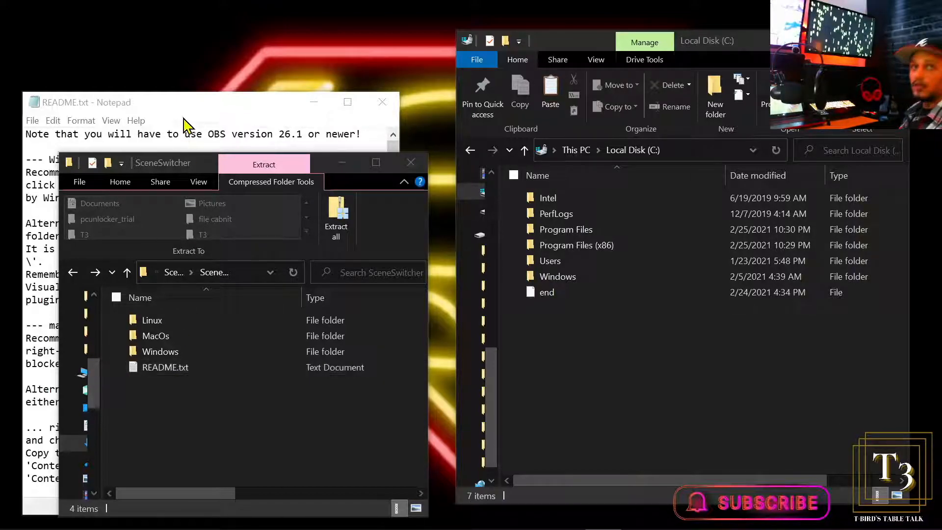
{"action": "left_click_drag", "start_coordinate": [224, 105], "coordinate": [276, 91]}
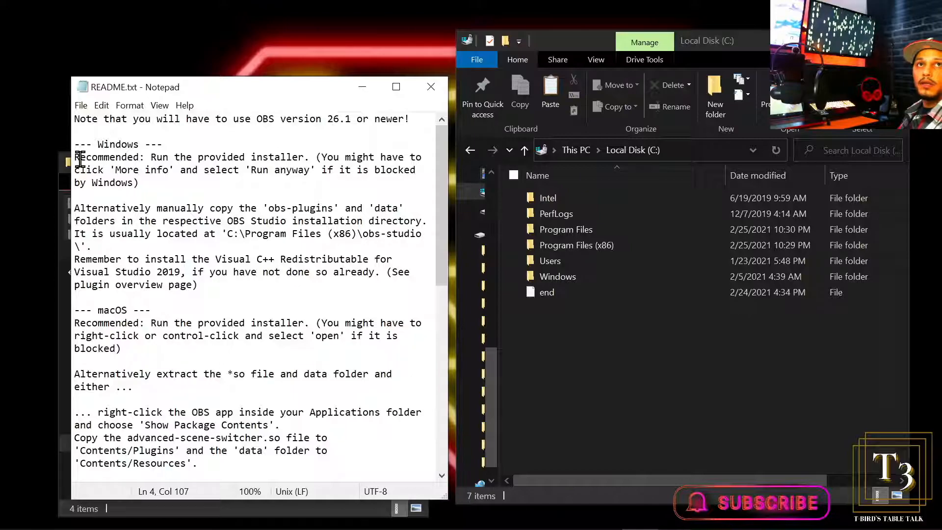
{"action": "left_click_drag", "start_coordinate": [74, 157], "coordinate": [333, 291]}
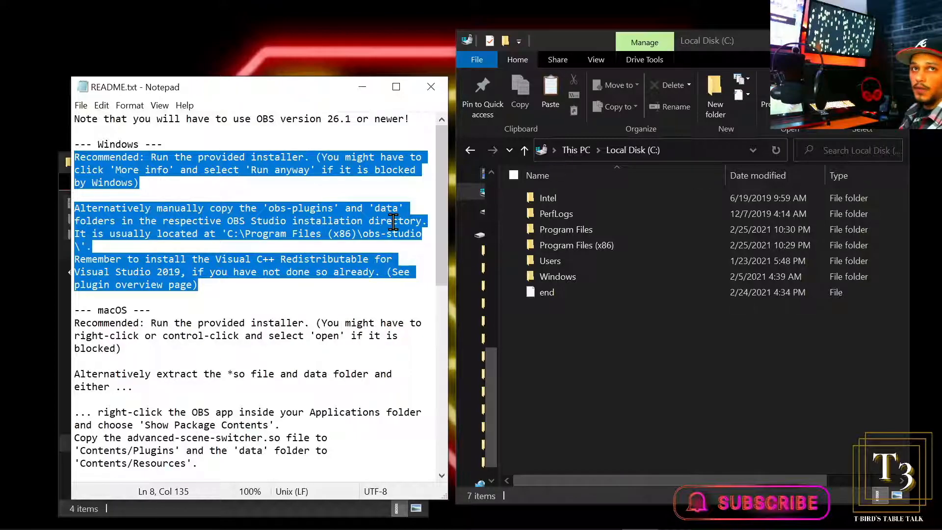
{"action": "left_click", "coordinate": [432, 86]}
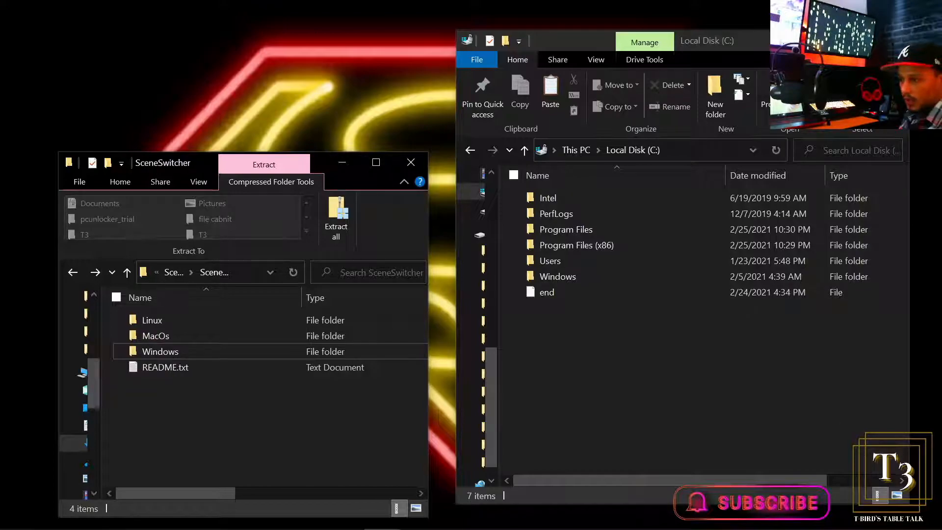
Switch to OBS Studio and look over its scene collection options.
{"action": "left_click_drag", "start_coordinate": [0, 274], "coordinate": [496, 0]}
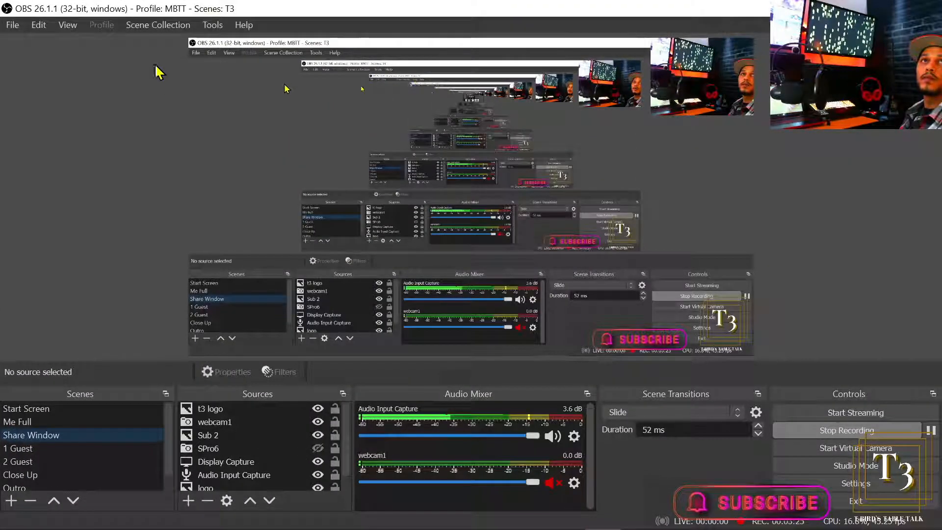
{"action": "left_click", "coordinate": [159, 26]}
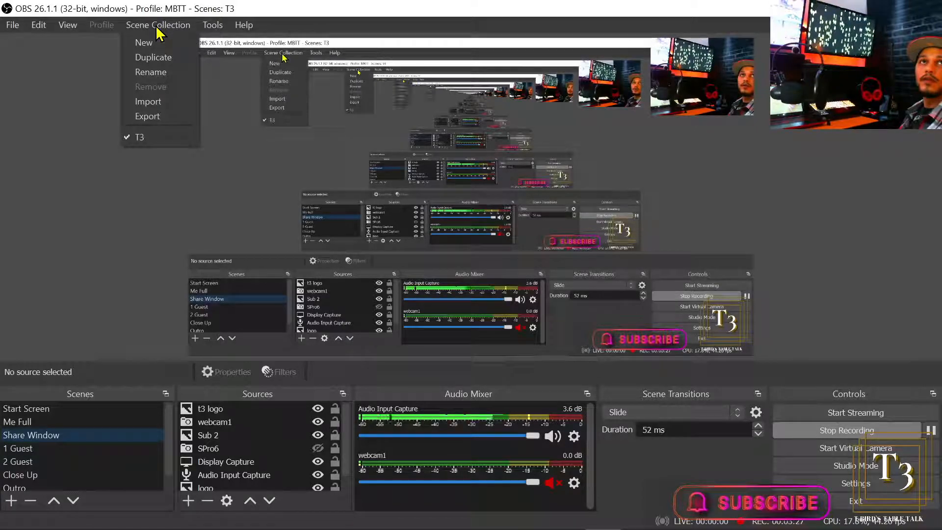
{"action": "mouse_move", "coordinate": [205, 28]}
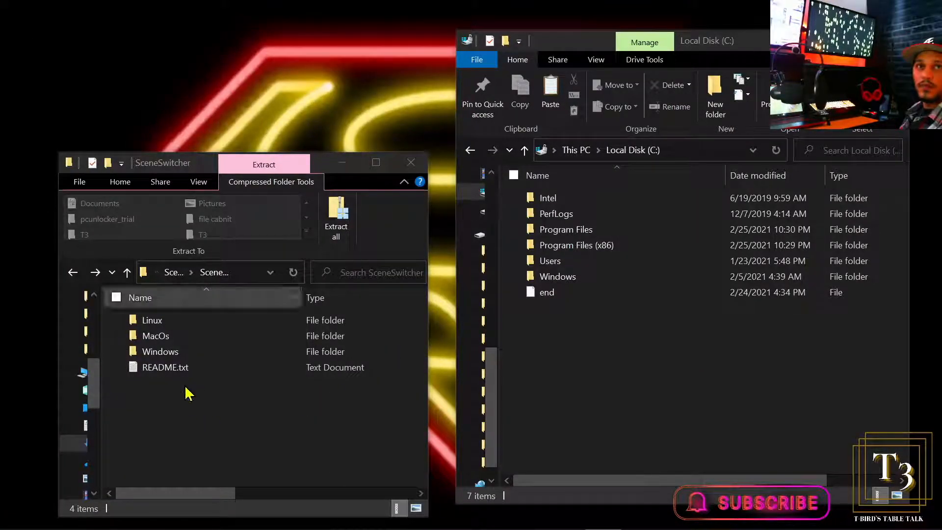
Open the Windows folder in the SceneSwitcher archive and the Program Files (x86)\obs-studio folder on the C: drive.
{"action": "double_click", "coordinate": [198, 350]}
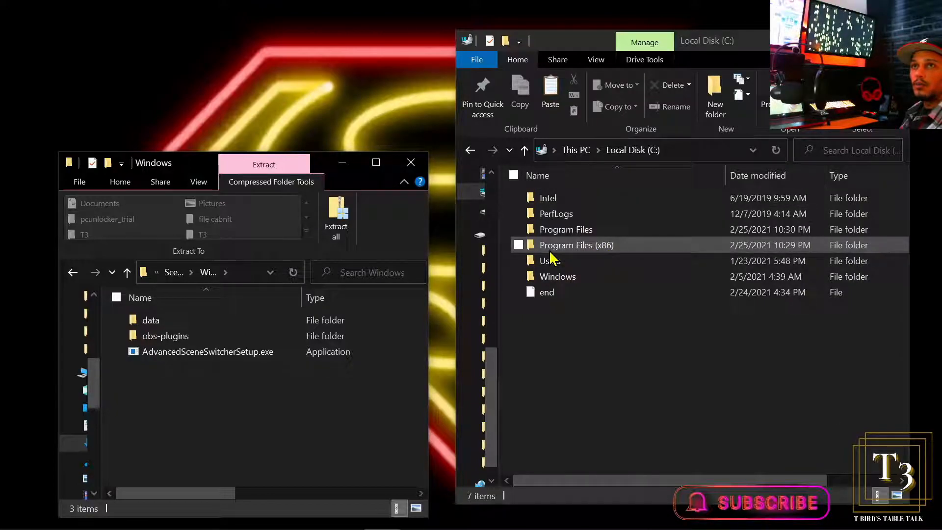
{"action": "double_click", "coordinate": [583, 248]}
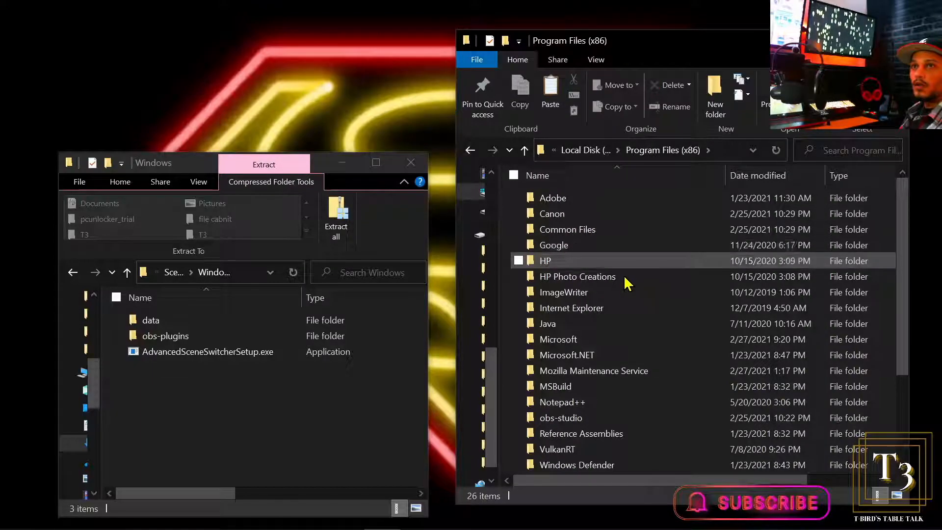
{"action": "scroll", "coordinate": [624, 281], "scroll_direction": "down", "scroll_amount": 3}
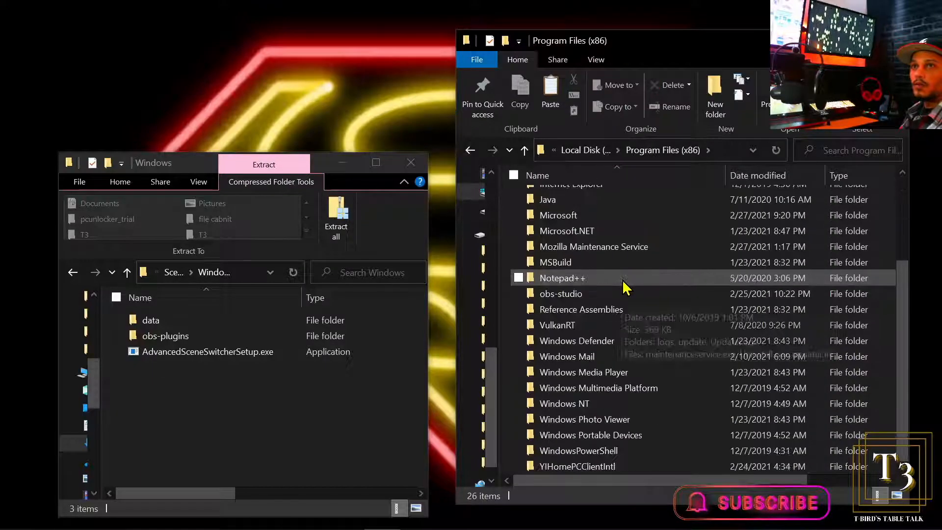
{"action": "left_click", "coordinate": [589, 297]}
{"action": "double_click", "coordinate": [589, 297]}
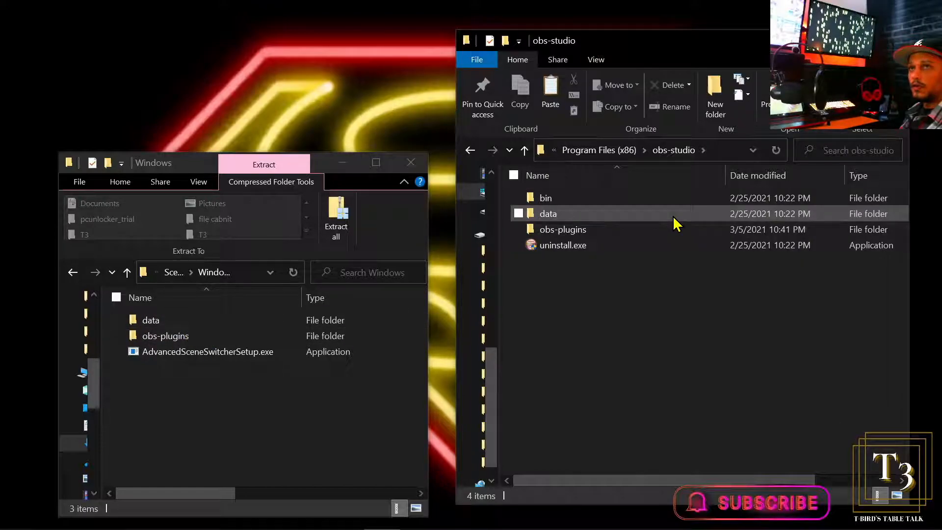
Open the obs-plugins\32bit folder in both the plugin archive and the obs-studio installation.
{"action": "left_click", "coordinate": [206, 339]}
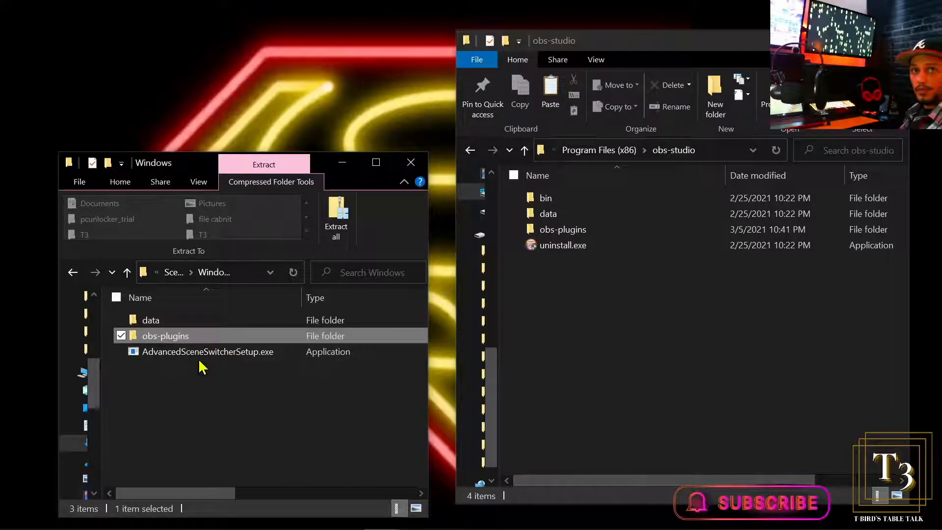
{"action": "key", "text": "Return"}
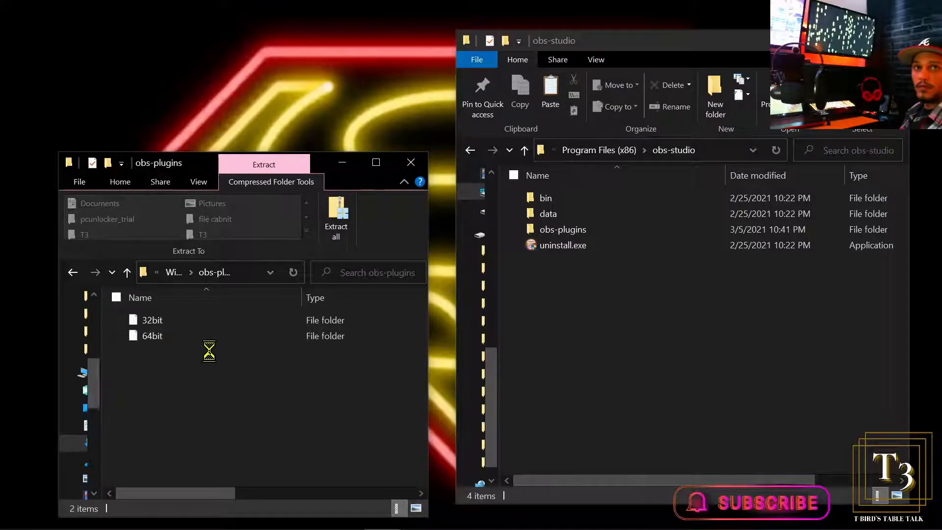
{"action": "left_click", "coordinate": [627, 231]}
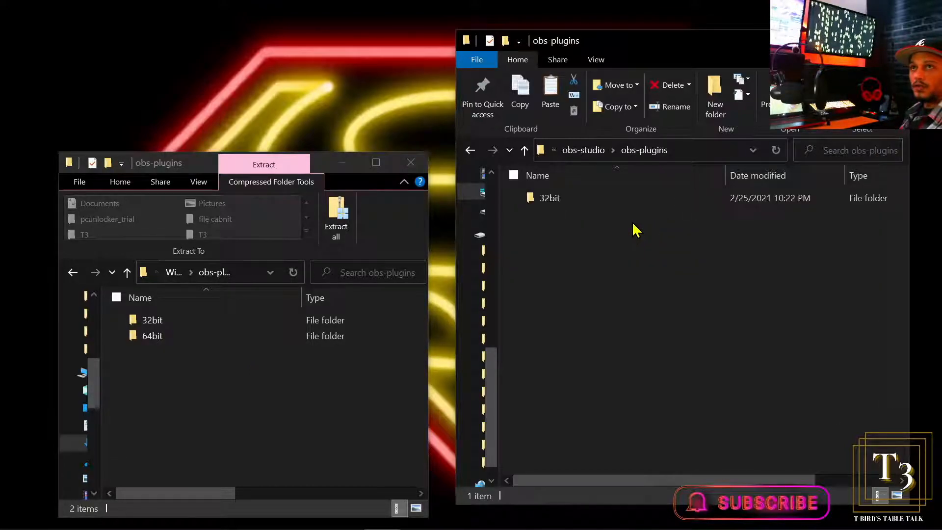
{"action": "double_click", "coordinate": [576, 202]}
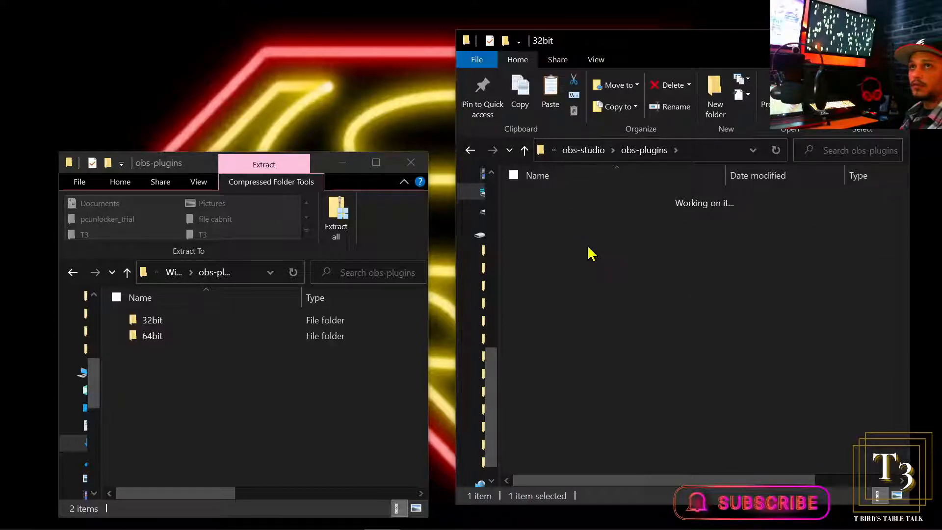
{"action": "left_click", "coordinate": [175, 325]}
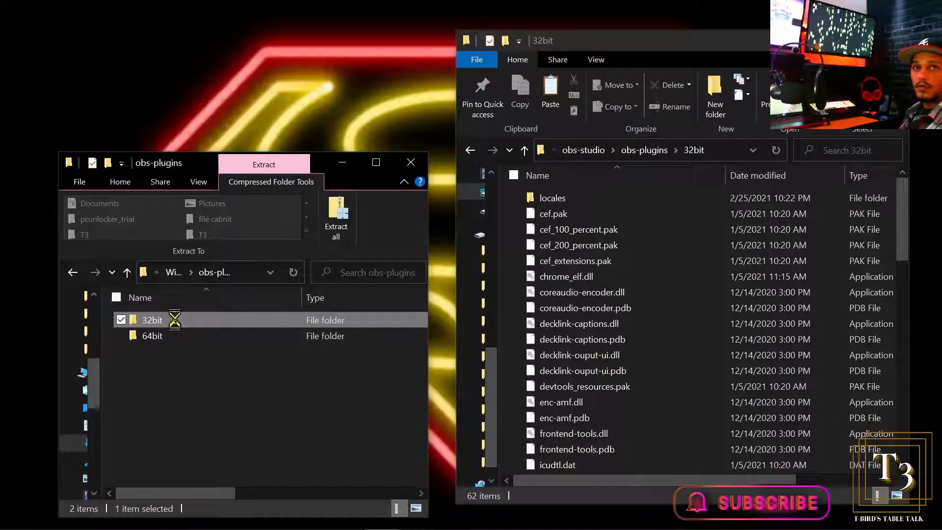
{"action": "double_click", "coordinate": [176, 325]}
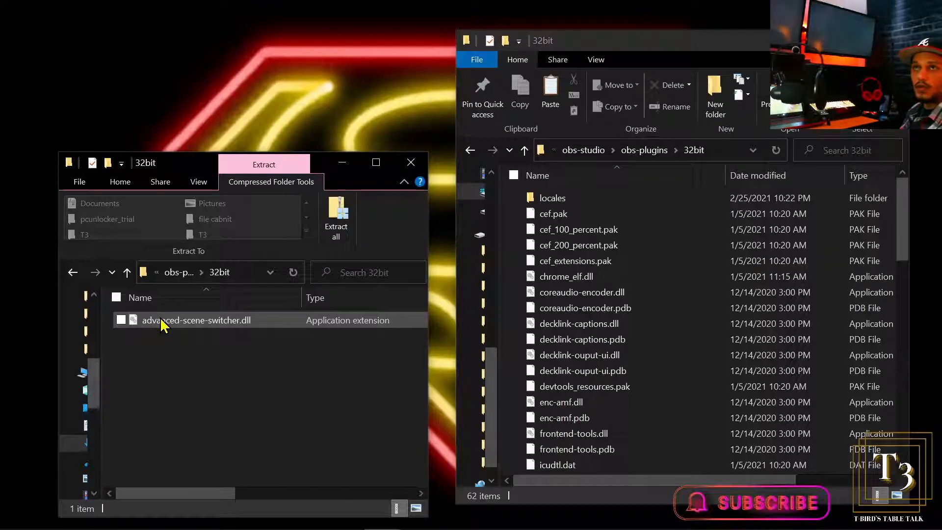
Copy advanced-scene-switcher.dll from the archive into the installation's obs-plugins\32bit folder, granting administrator permission.
{"action": "left_click", "coordinate": [164, 324]}
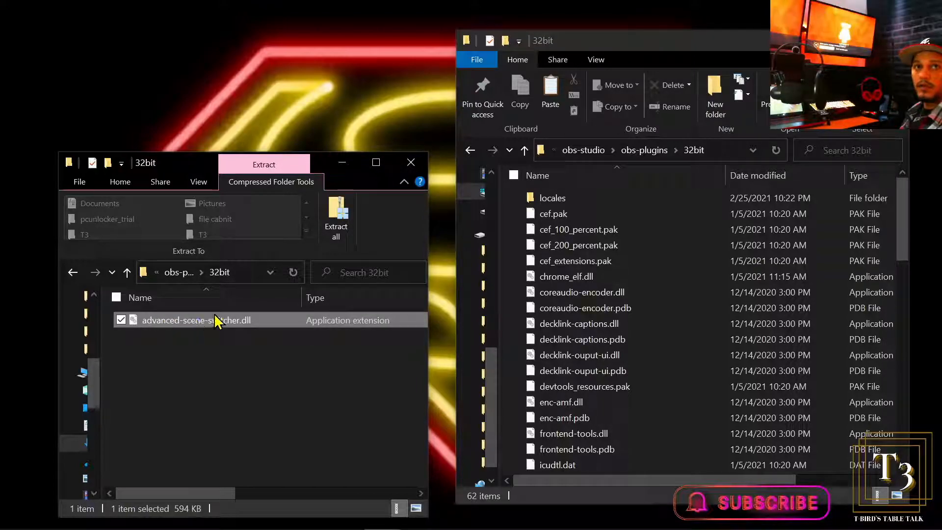
{"action": "left_click_drag", "start_coordinate": [174, 324], "coordinate": [514, 211]}
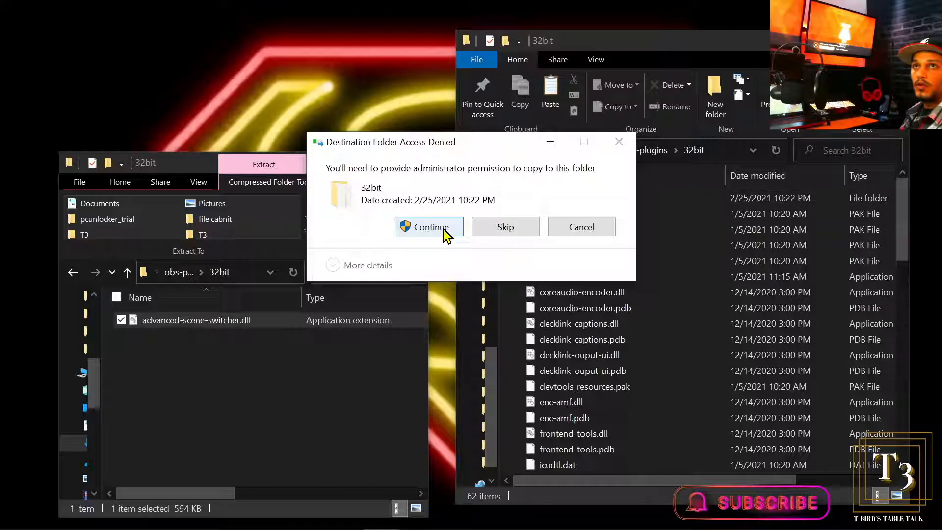
{"action": "left_click", "coordinate": [447, 230]}
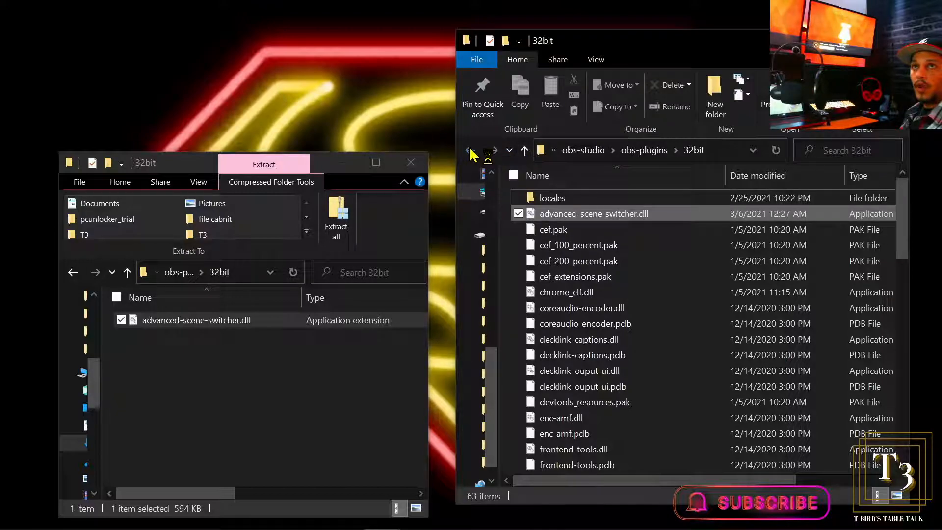
Return to the obs-studio folder of the installation and to the Windows folder of the plugin archive.
{"action": "left_click", "coordinate": [470, 151]}
{"action": "left_click", "coordinate": [470, 151]}
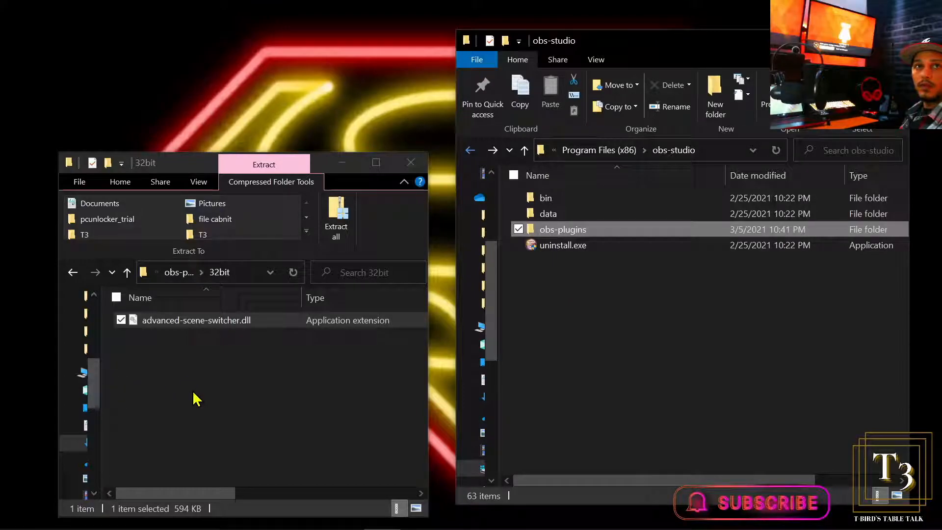
{"action": "left_click", "coordinate": [72, 272]}
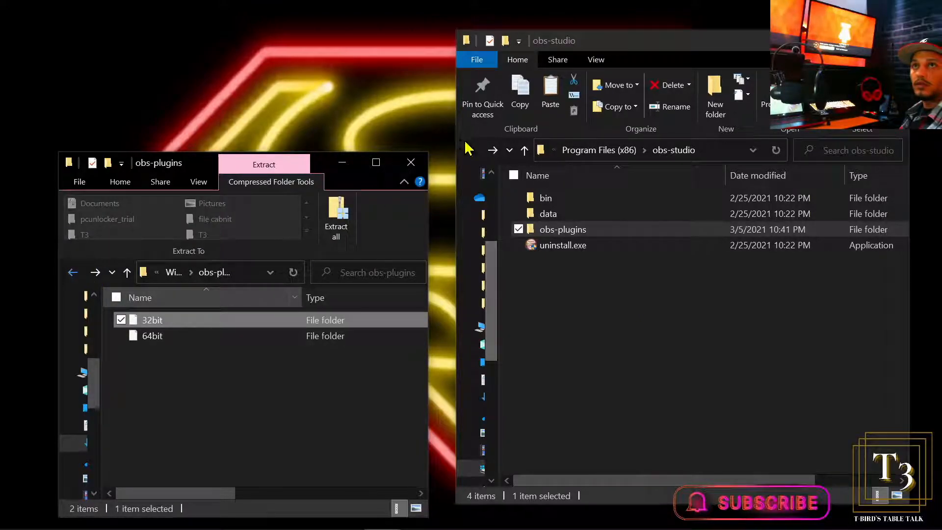
{"action": "left_click", "coordinate": [473, 151]}
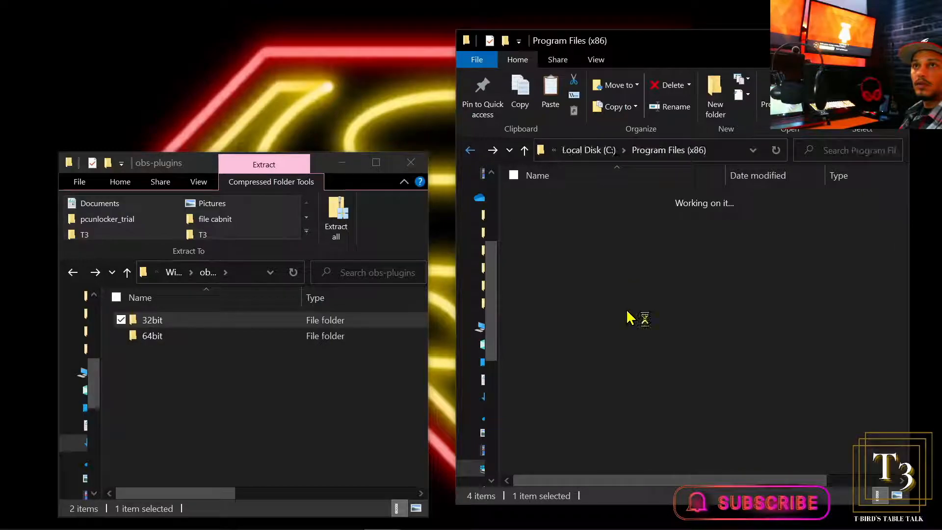
{"action": "left_click", "coordinate": [493, 150]}
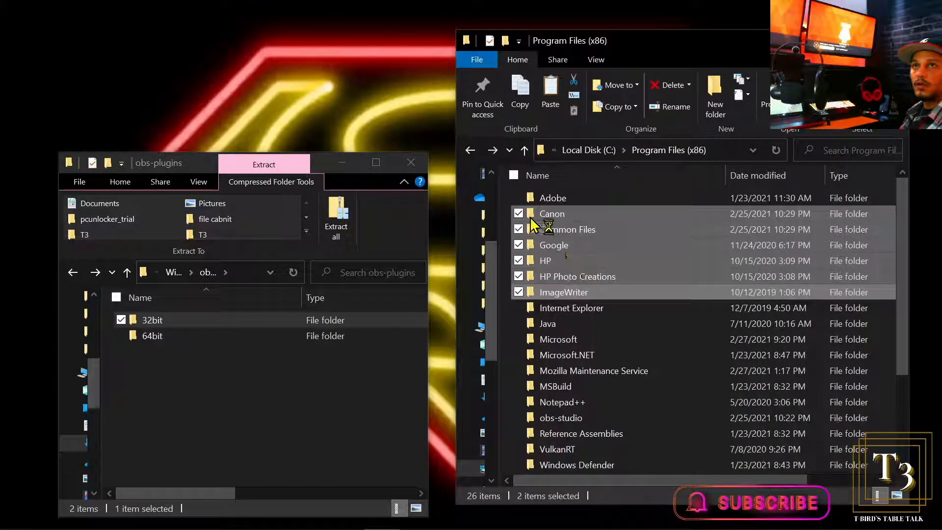
{"action": "left_click", "coordinate": [598, 317]}
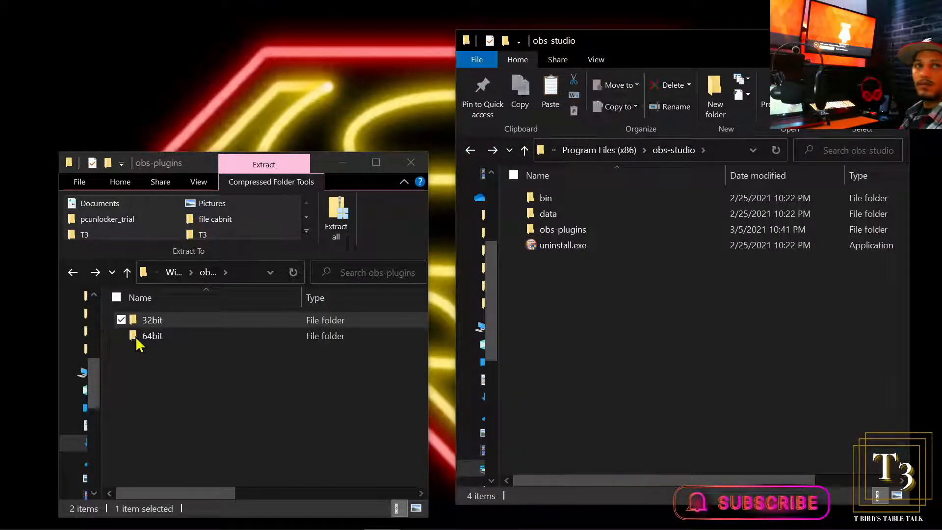
{"action": "left_click", "coordinate": [75, 274]}
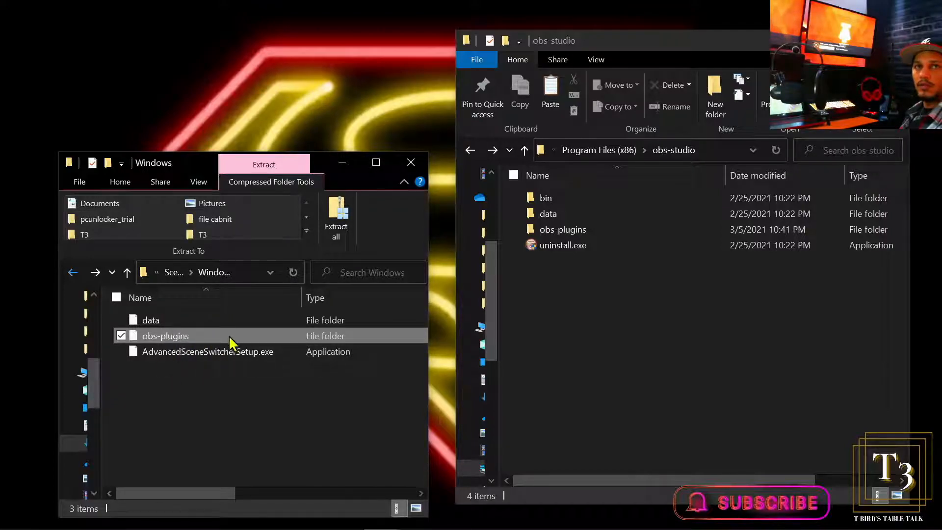
Open the data\obs-plugins folder in both the plugin archive and the obs-studio installation and look through the installed plugin folders.
{"action": "double_click", "coordinate": [175, 326]}
{"action": "double_click", "coordinate": [179, 326]}
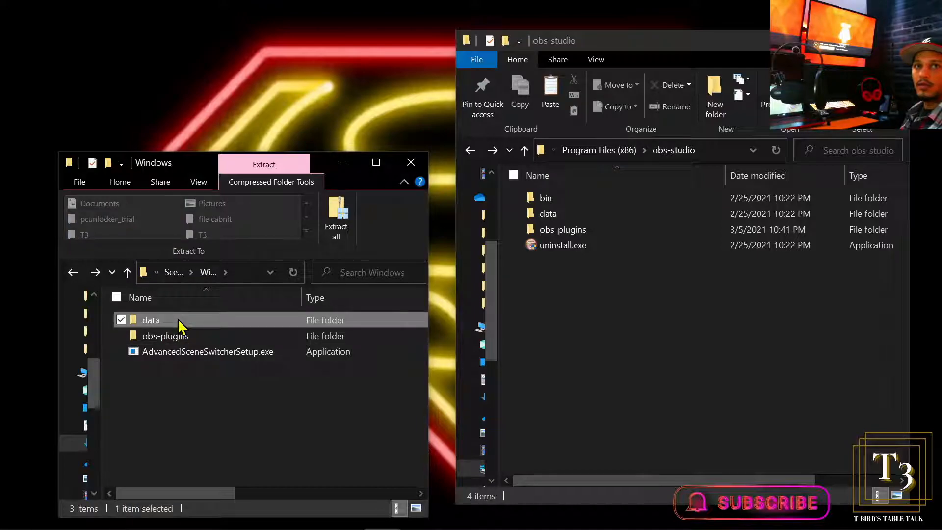
{"action": "double_click", "coordinate": [589, 215]}
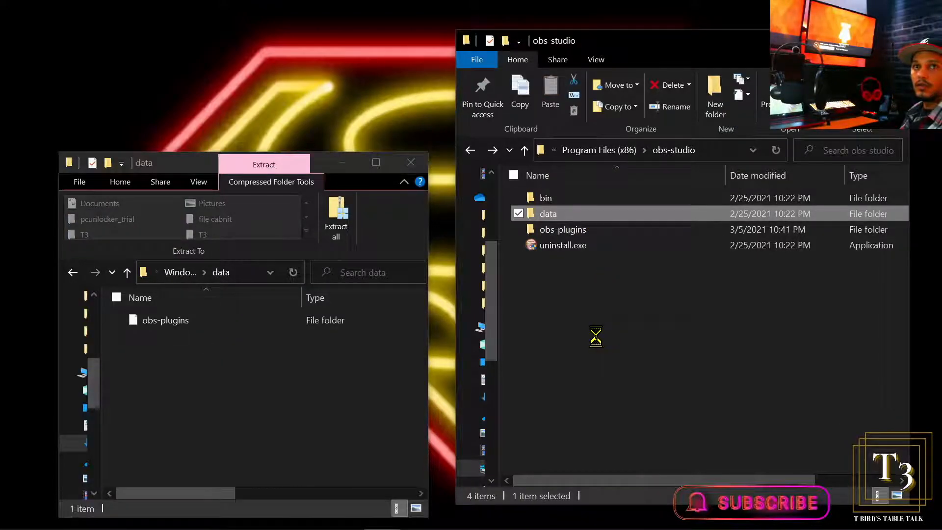
{"action": "left_click", "coordinate": [261, 385]}
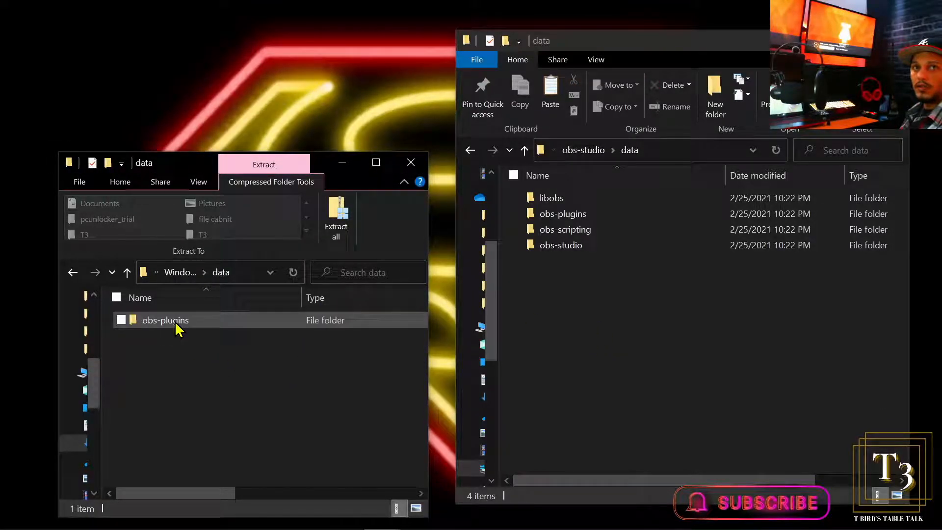
{"action": "left_click", "coordinate": [178, 327]}
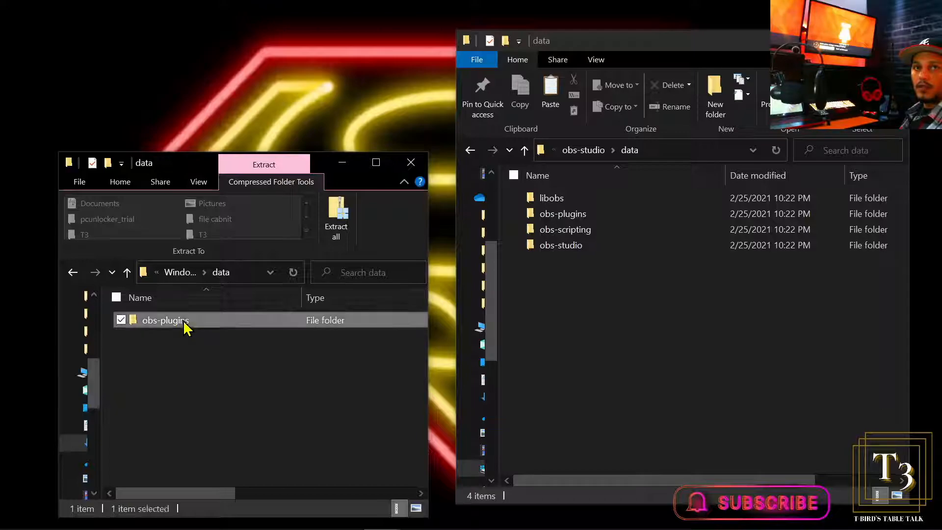
{"action": "double_click", "coordinate": [215, 323]}
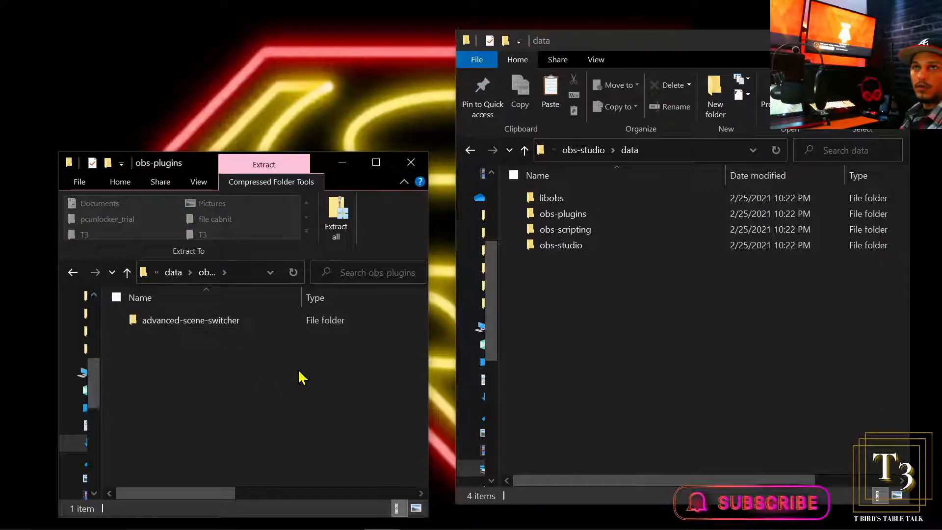
{"action": "double_click", "coordinate": [606, 218]}
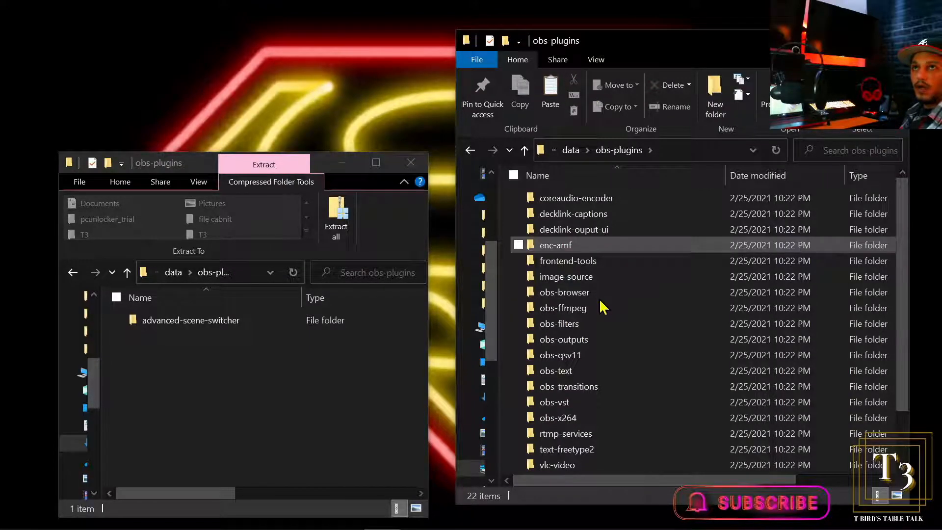
{"action": "scroll", "coordinate": [614, 379], "scroll_direction": "down", "scroll_amount": 2}
{"action": "scroll", "coordinate": [614, 383], "scroll_direction": "up", "scroll_amount": 2}
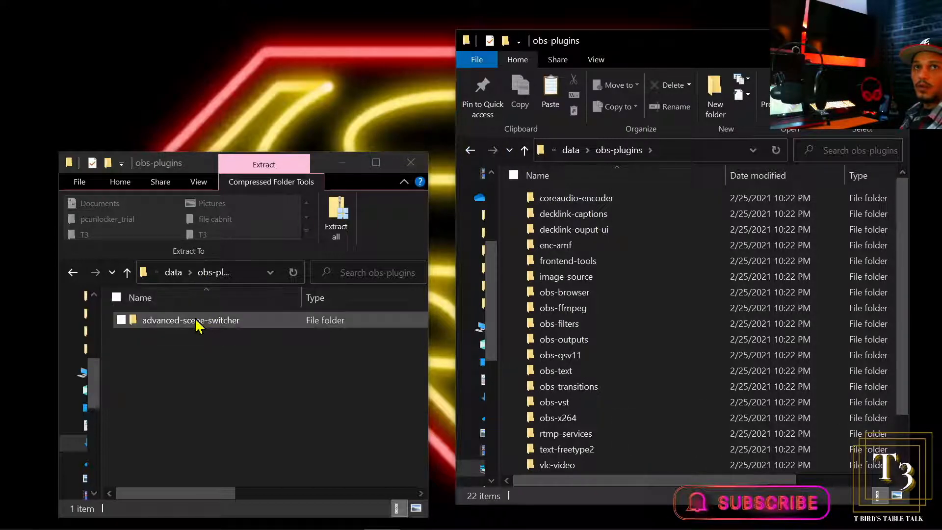
Copy the archive's advanced-scene-switcher folder into the installation's data\obs-plugins folder, granting administrator permission.
{"action": "left_click", "coordinate": [470, 152]}
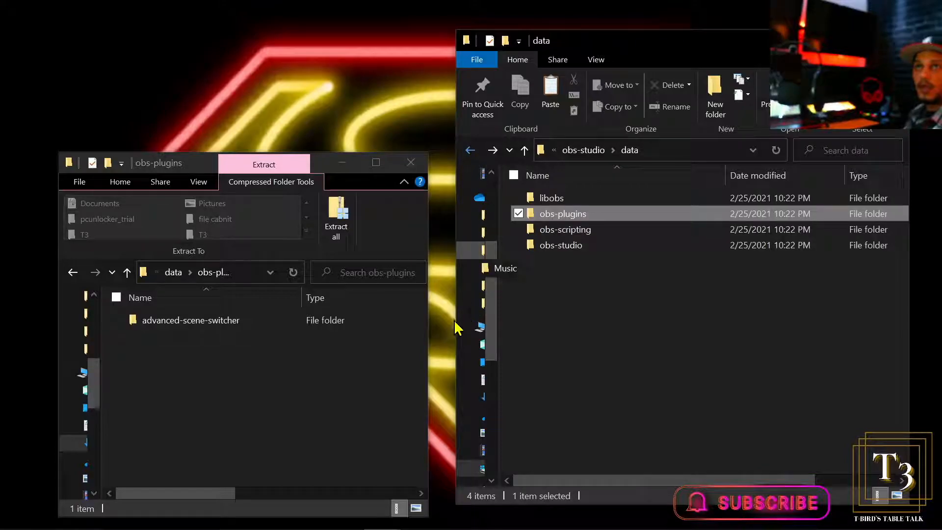
{"action": "left_click", "coordinate": [157, 324]}
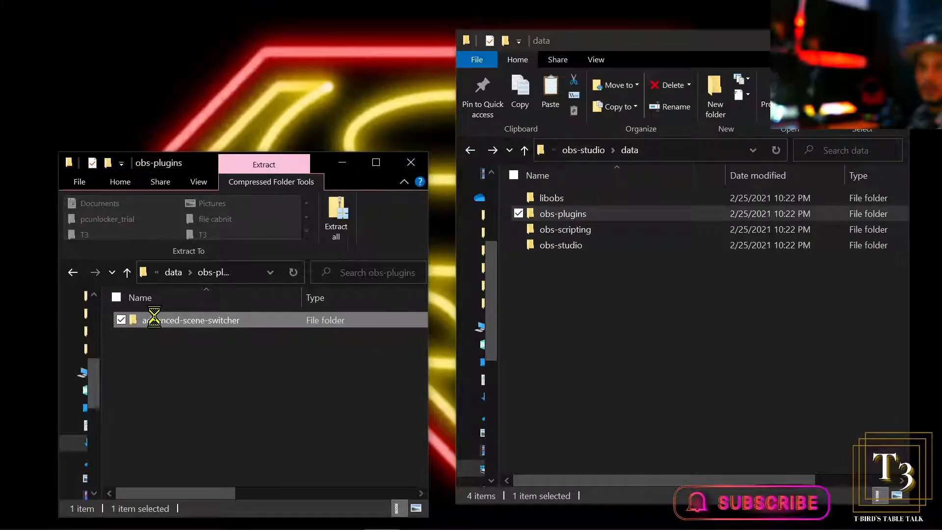
{"action": "left_click_drag", "start_coordinate": [157, 324], "coordinate": [607, 220]}
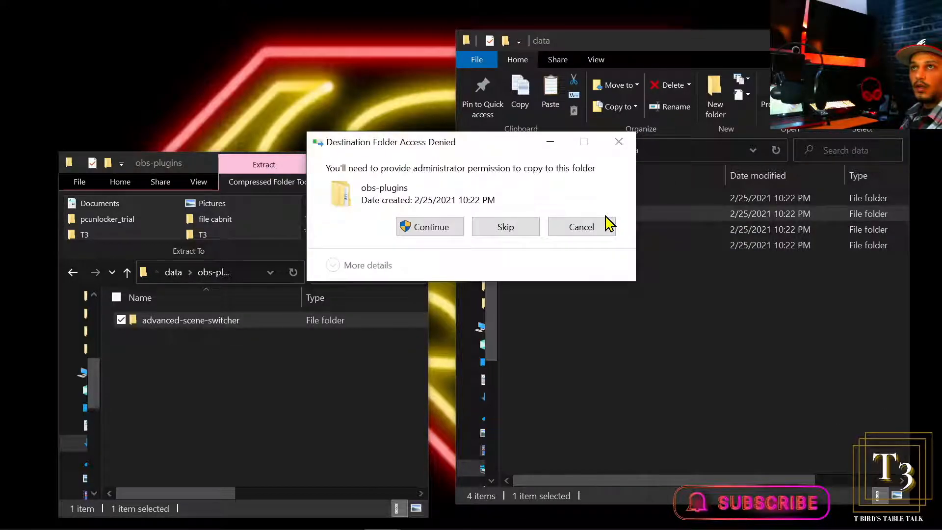
{"action": "left_click", "coordinate": [431, 228]}
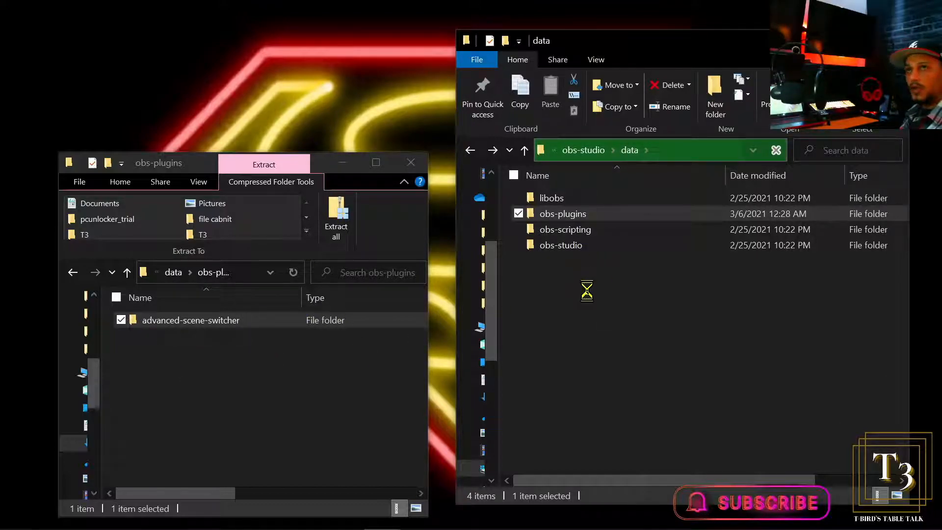
{"action": "right_click", "coordinate": [256, 320]}
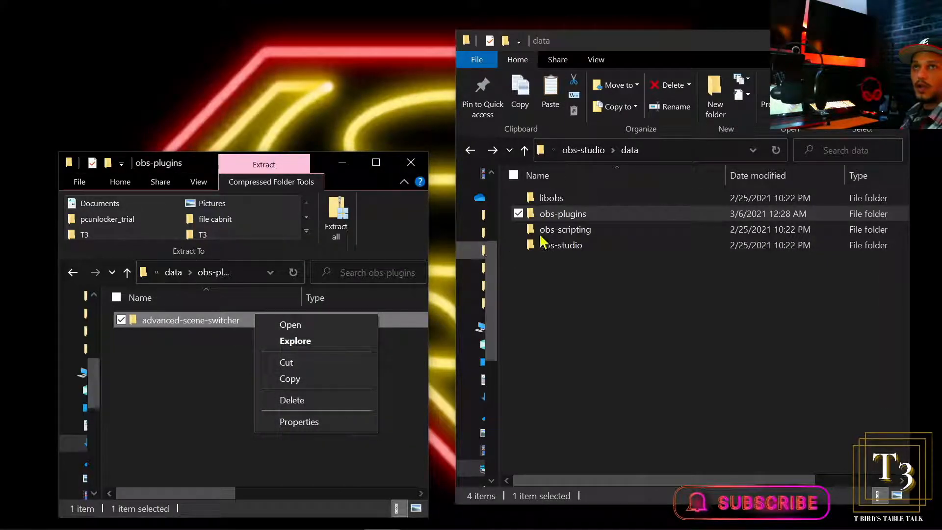
{"action": "left_click", "coordinate": [642, 261]}
{"action": "right_click", "coordinate": [599, 213]}
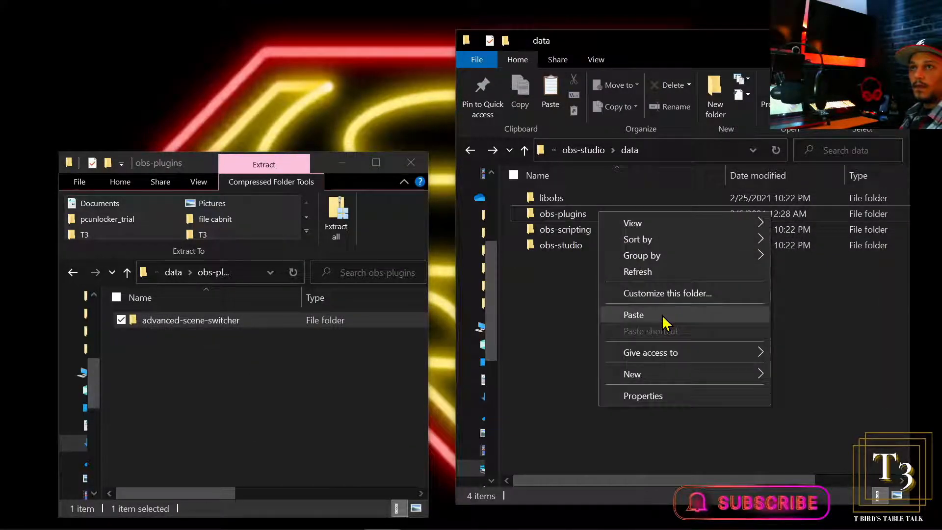
{"action": "left_click", "coordinate": [560, 332]}
{"action": "left_click", "coordinate": [319, 406]}
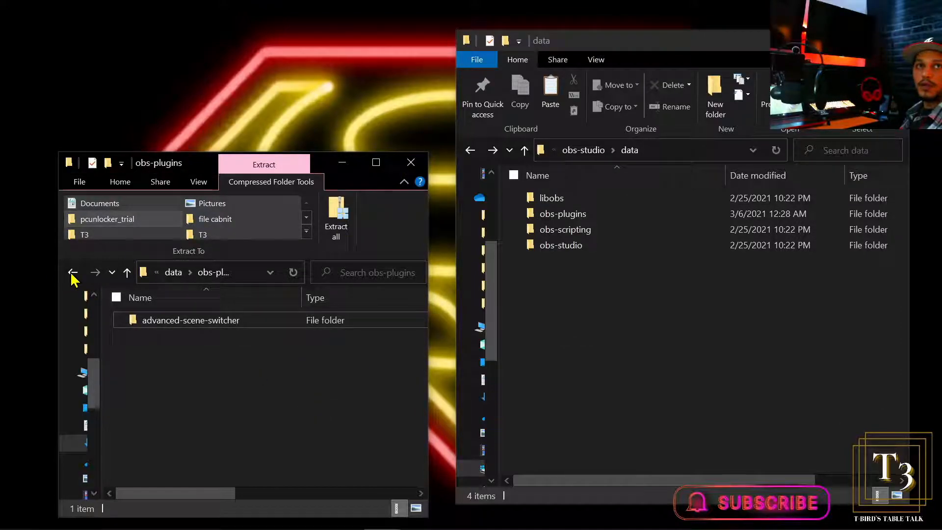
Close the obs-studio data folder window and return to the Windows folder of the plugin archive.
{"action": "left_click", "coordinate": [82, 273]}
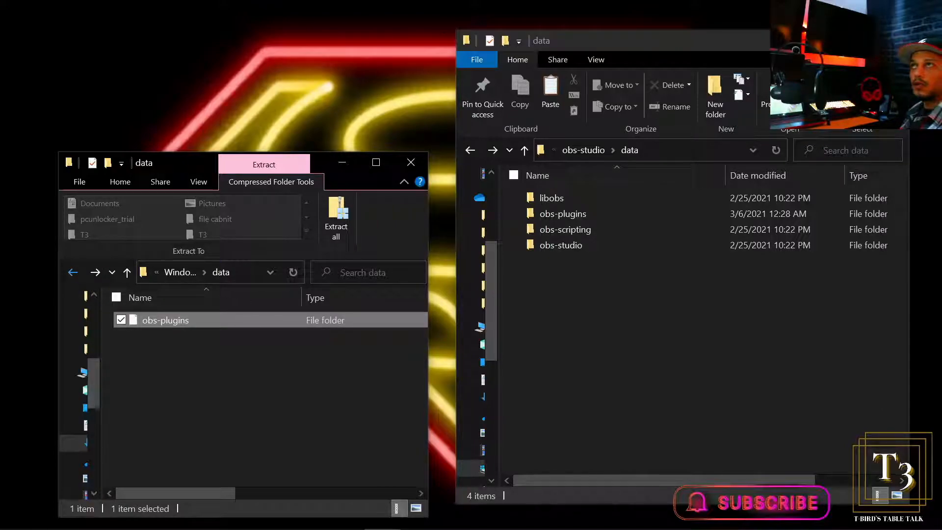
{"action": "left_click", "coordinate": [893, 40]}
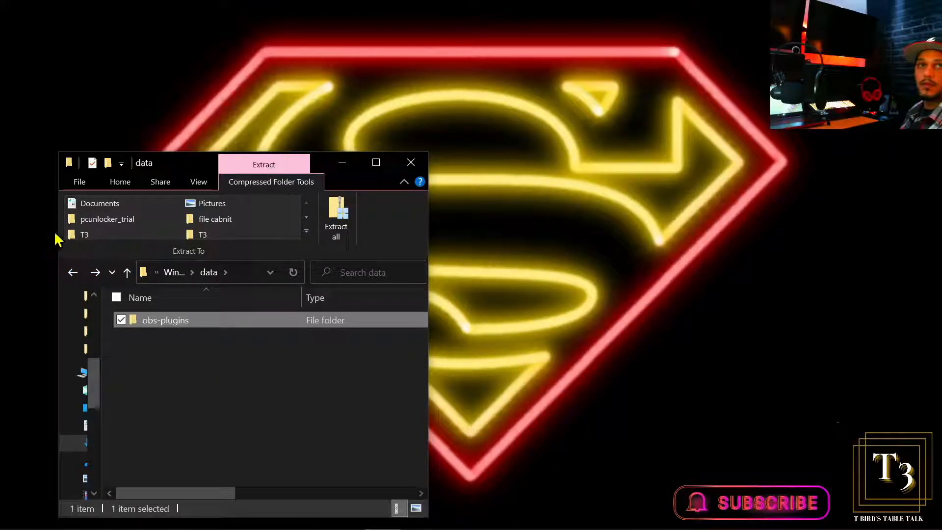
{"action": "left_click", "coordinate": [75, 273]}
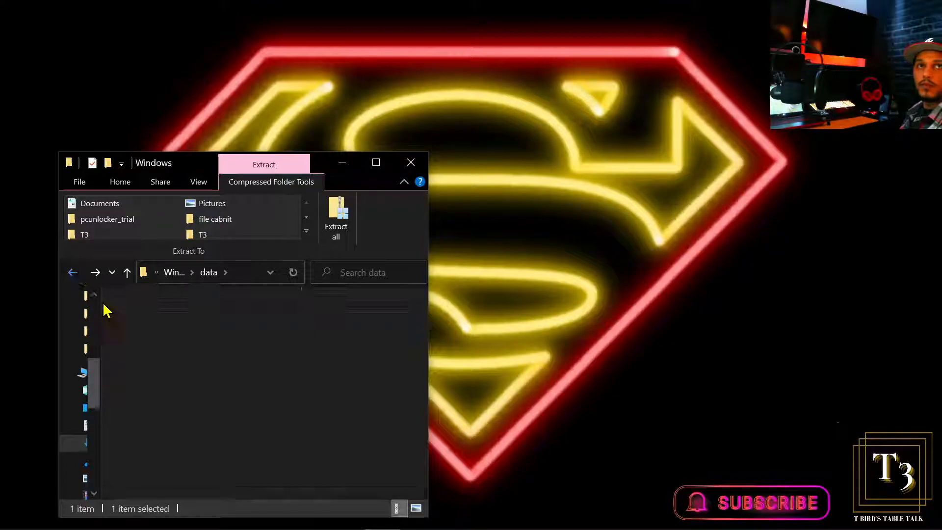
{"action": "left_click", "coordinate": [196, 392]}
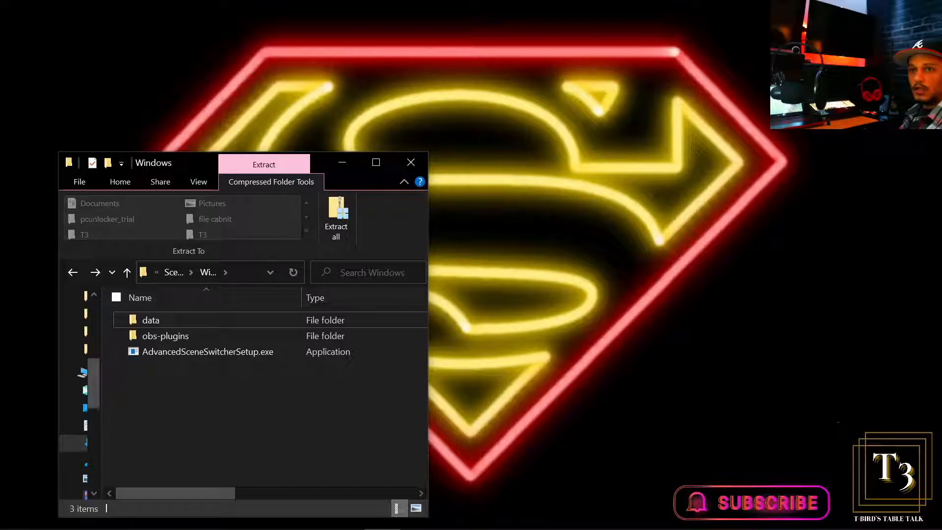
{"action": "mouse_move", "coordinate": [469, 527]}
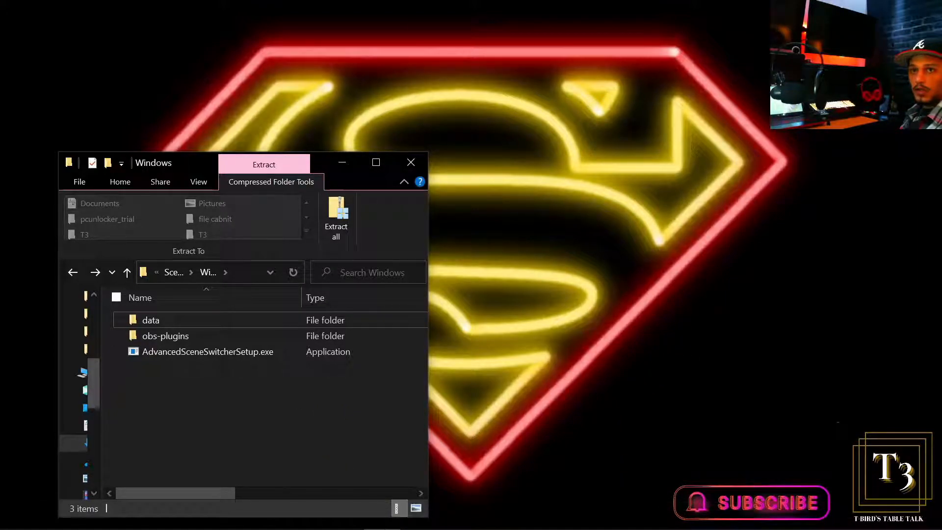
{"action": "left_click", "coordinate": [382, 524]}
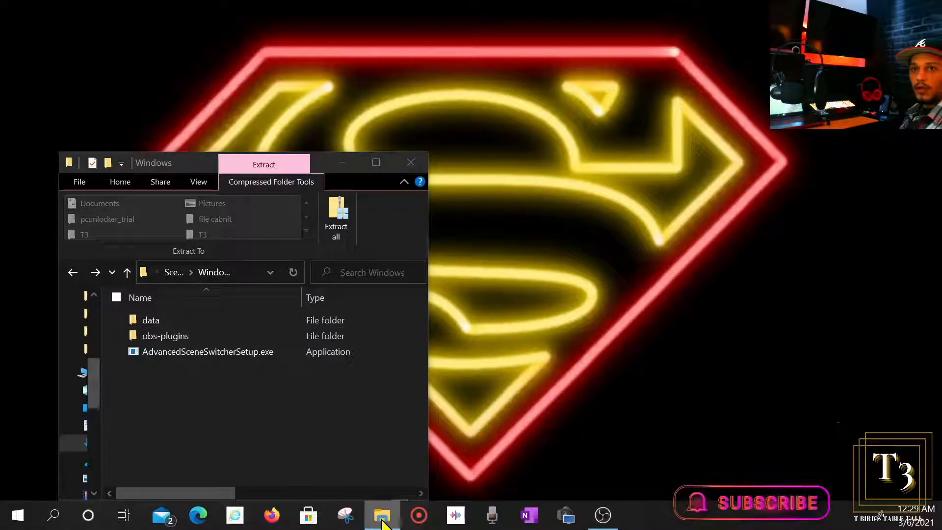
{"action": "left_click_drag", "start_coordinate": [379, 491], "coordinate": [380, 483]}
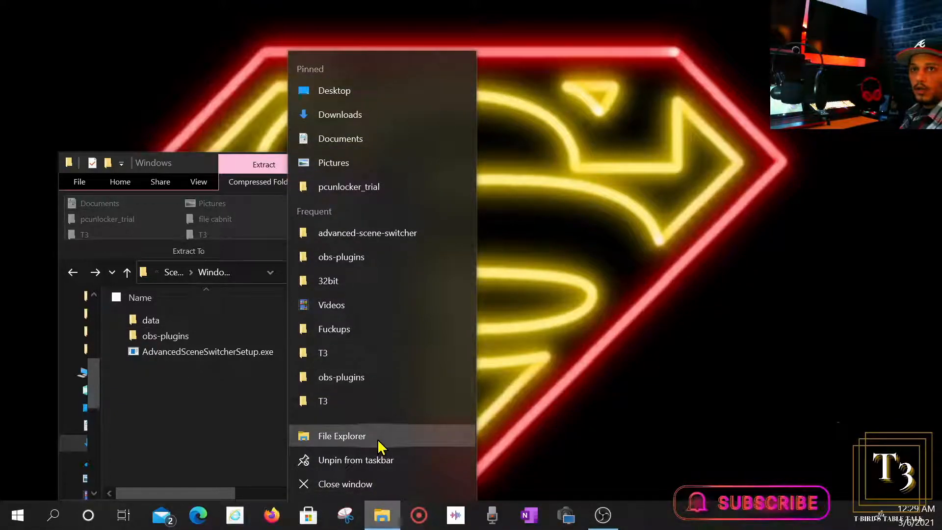
{"action": "left_click", "coordinate": [238, 401]}
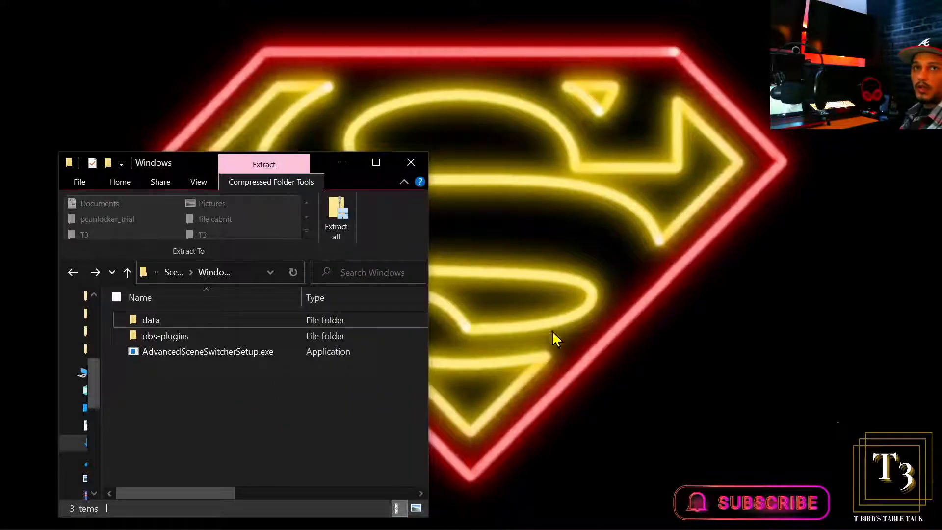
Create a new folder on the desktop and delete it again.
{"action": "right_click", "coordinate": [561, 261]}
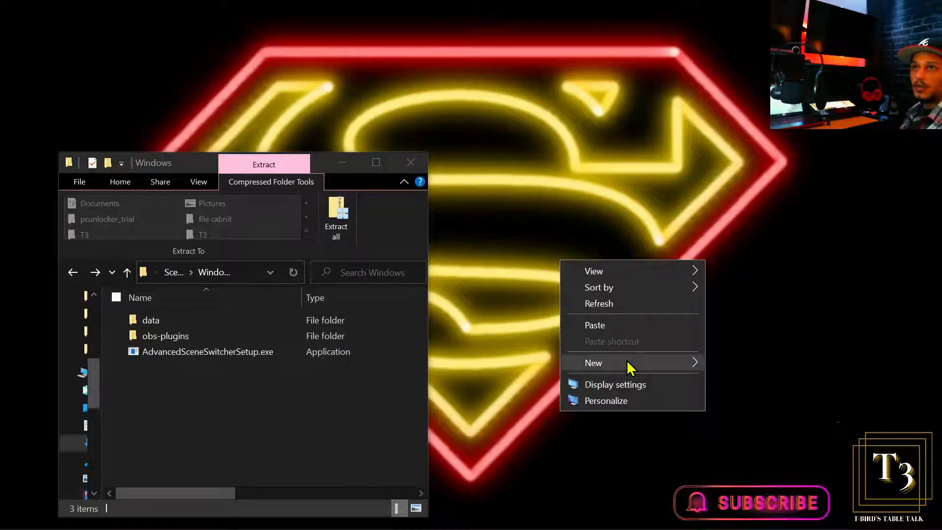
{"action": "mouse_move", "coordinate": [630, 364]}
{"action": "left_click", "coordinate": [788, 177]}
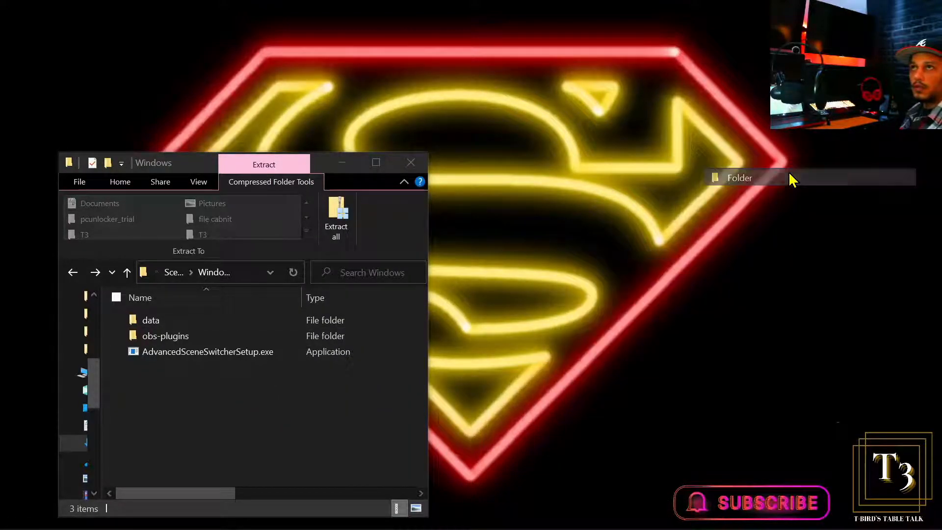
{"action": "key", "text": "Return"}
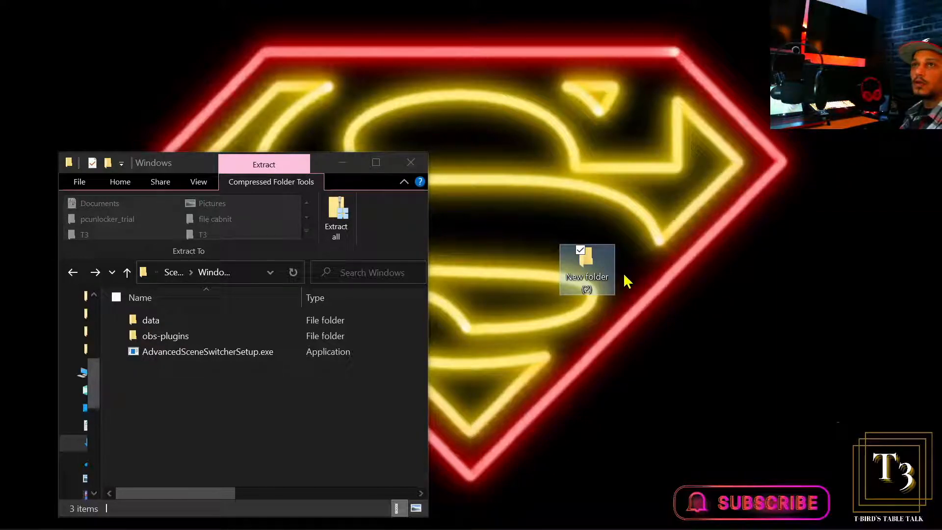
{"action": "double_click", "coordinate": [598, 267]}
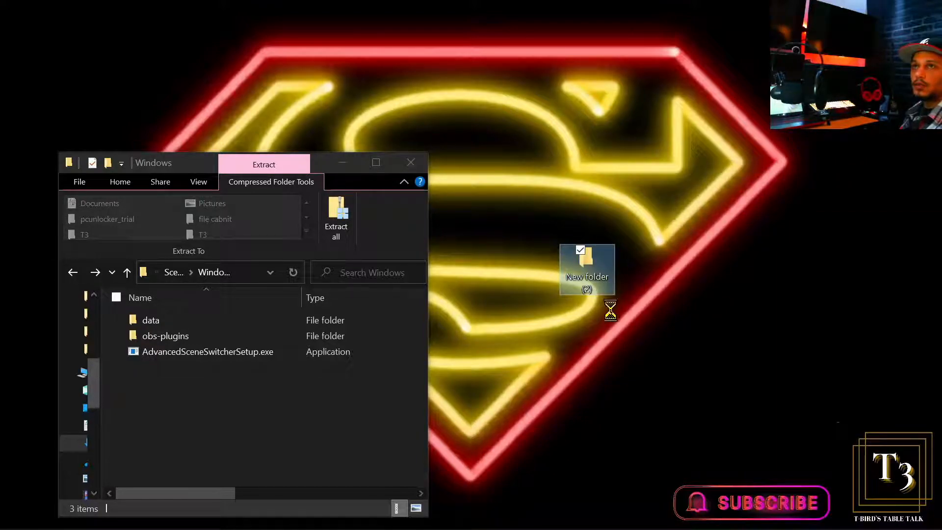
{"action": "right_click", "coordinate": [595, 284]}
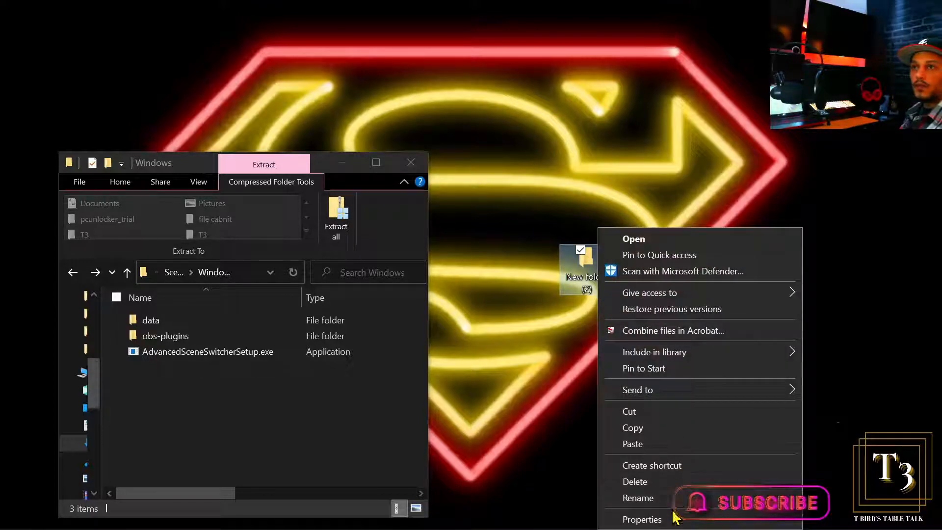
{"action": "left_click", "coordinate": [676, 483]}
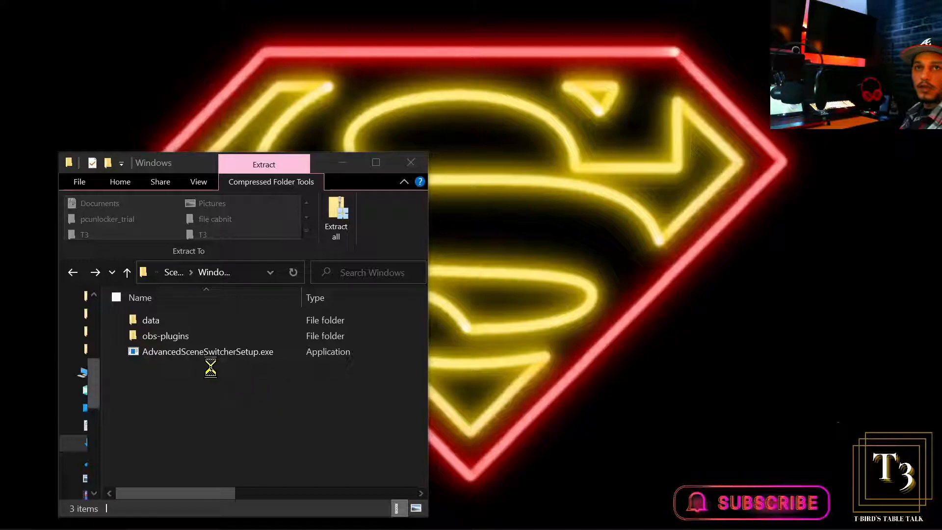
Try to run AdvancedSceneSwitcherSetup.exe directly from the compressed archive, dismissing the extraction prompt.
{"action": "right_click", "coordinate": [197, 352]}
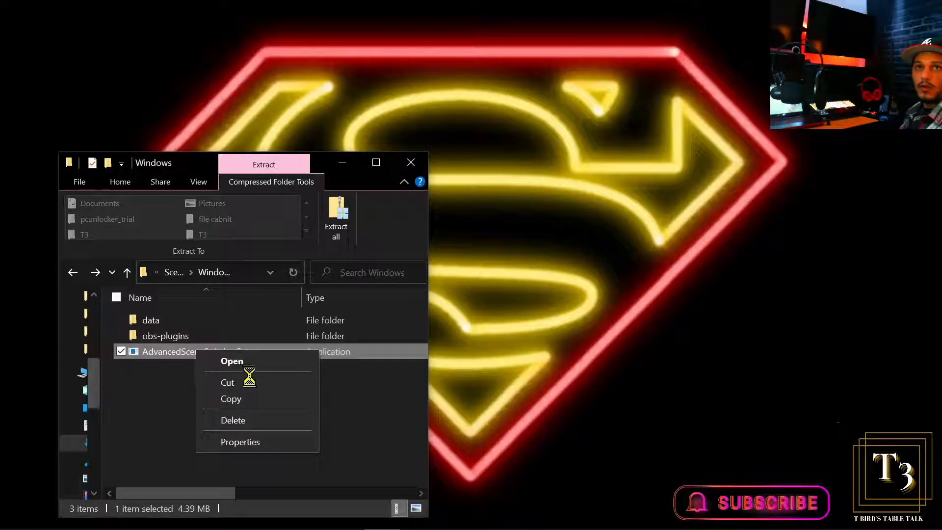
{"action": "left_click", "coordinate": [186, 430]}
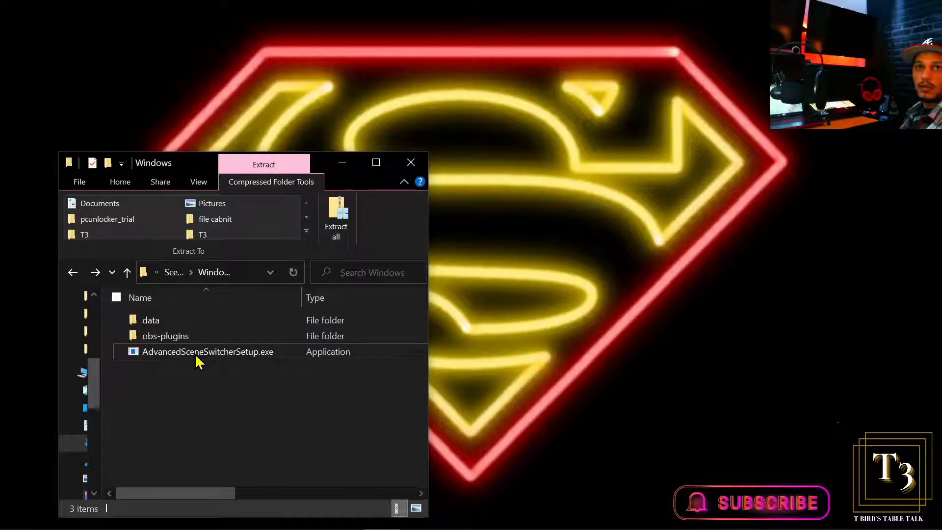
{"action": "right_click", "coordinate": [159, 354]}
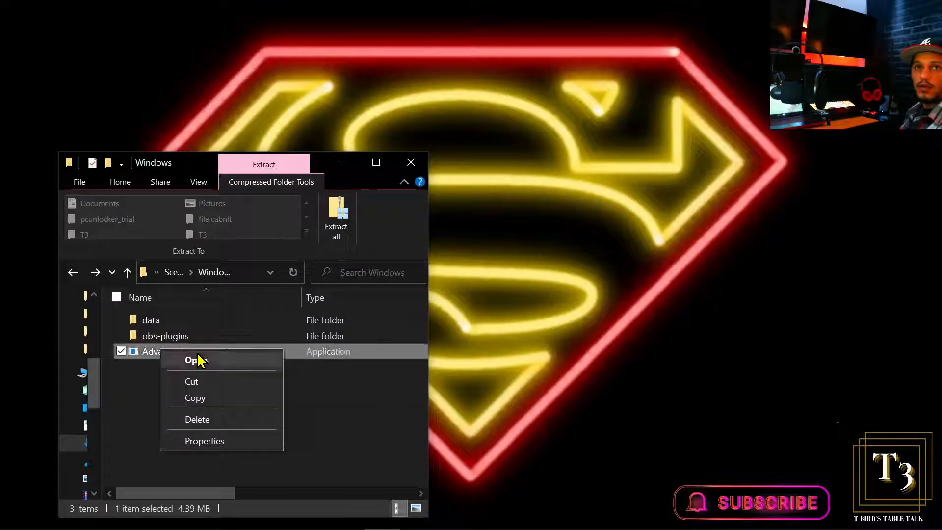
{"action": "left_click", "coordinate": [147, 430]}
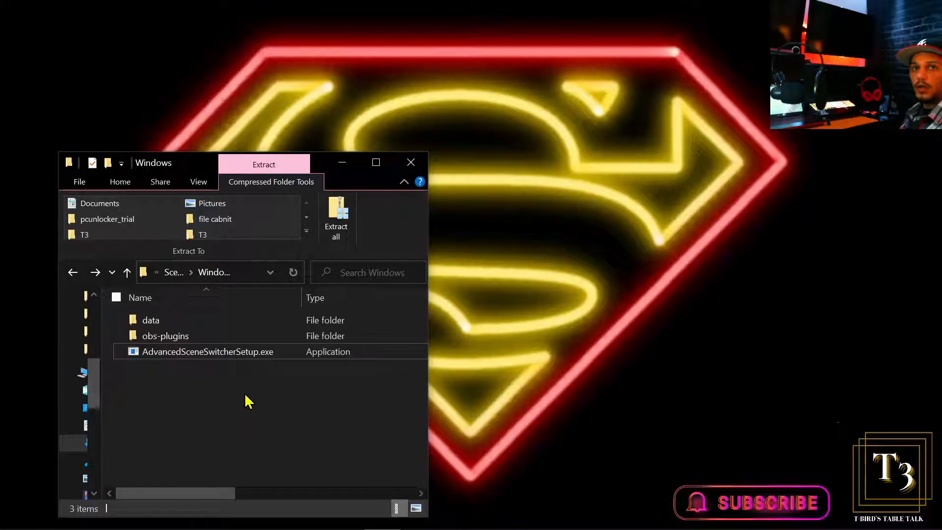
{"action": "left_click", "coordinate": [210, 360]}
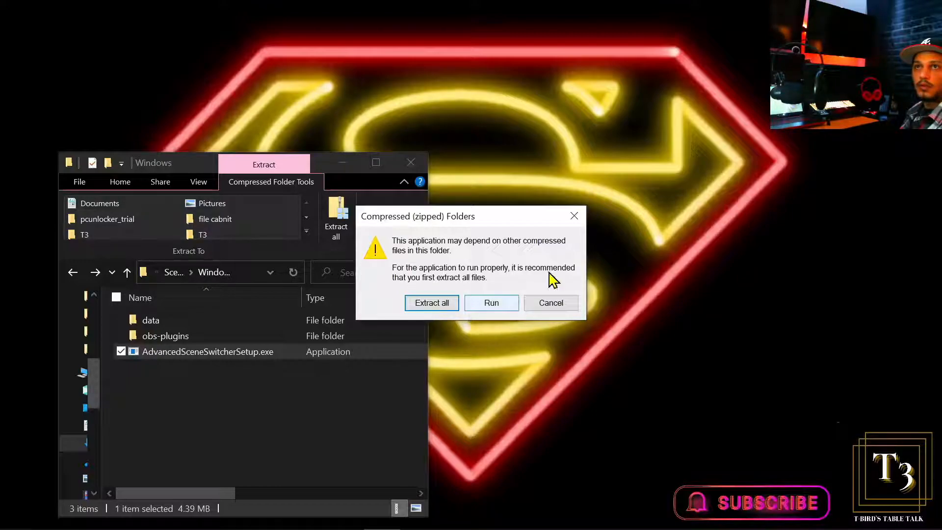
{"action": "left_click", "coordinate": [575, 216]}
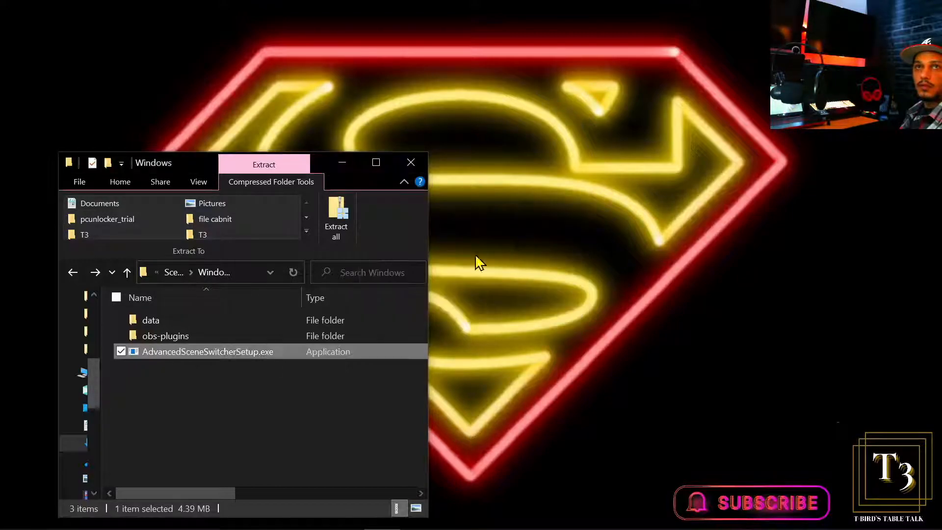
{"action": "right_click", "coordinate": [182, 353]}
{"action": "left_click", "coordinate": [150, 375]}
Return to the Downloads folder and extract all files from SceneSwitcher.zip into a SceneSwitcher folder.
{"action": "left_click", "coordinate": [78, 269]}
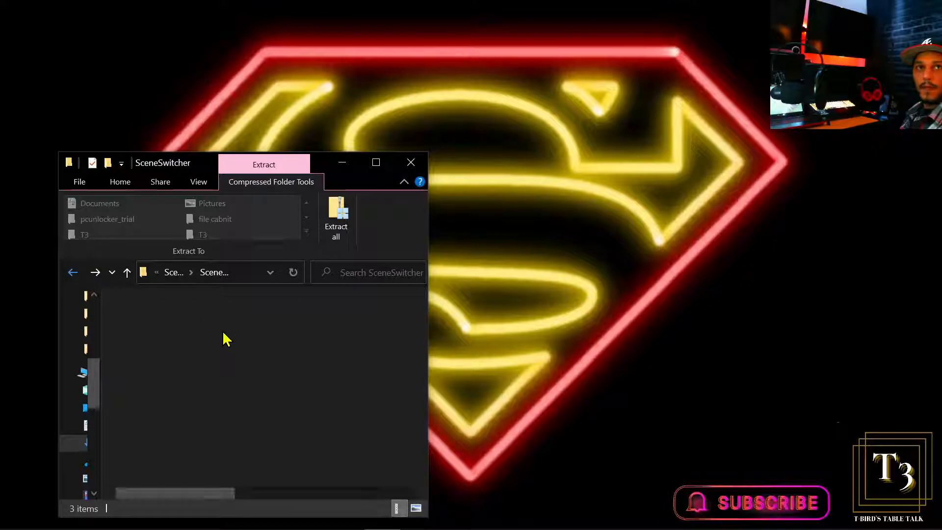
{"action": "double_click", "coordinate": [177, 355]}
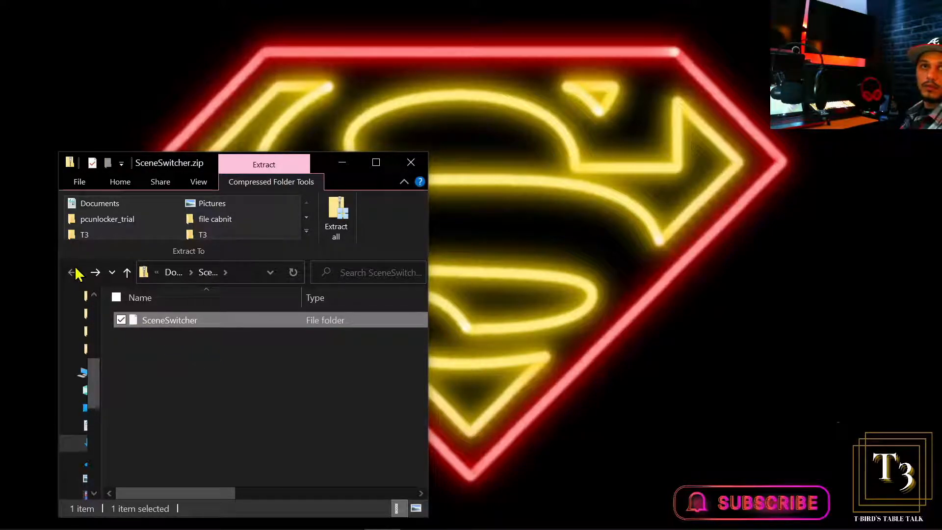
{"action": "left_click", "coordinate": [233, 393]}
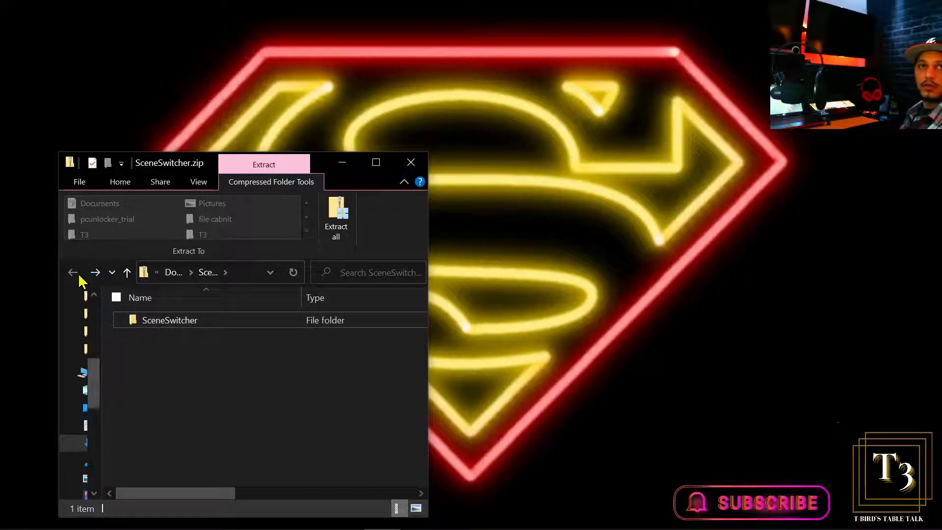
{"action": "left_click", "coordinate": [127, 272]}
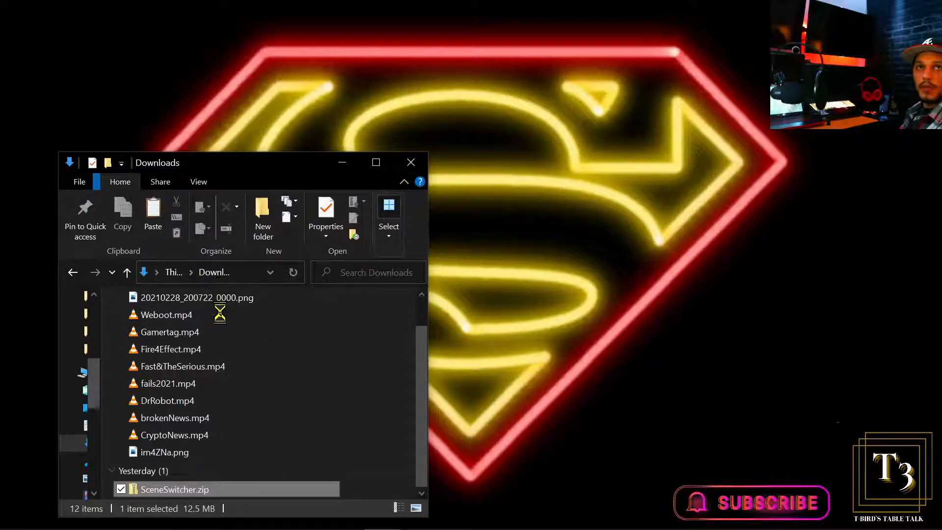
{"action": "right_click", "coordinate": [188, 495]}
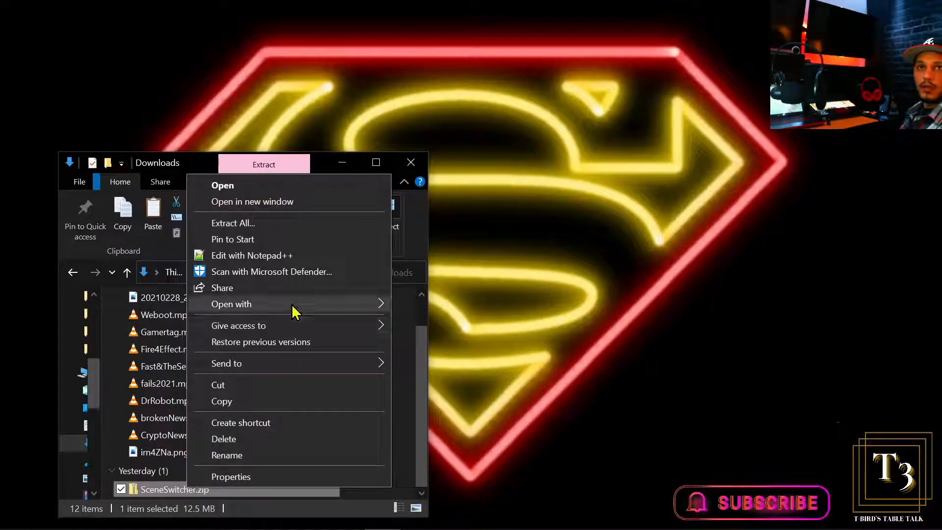
{"action": "left_click", "coordinate": [297, 224]}
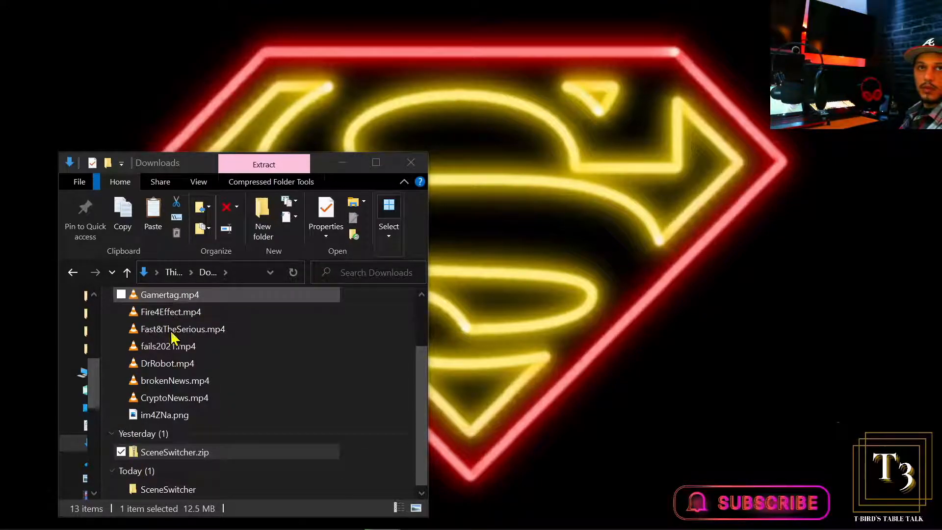
Open the extracted SceneSwitcher folder in Downloads and close the duplicate folder window, keeping the one opened by the extraction.
{"action": "left_click", "coordinate": [191, 489]}
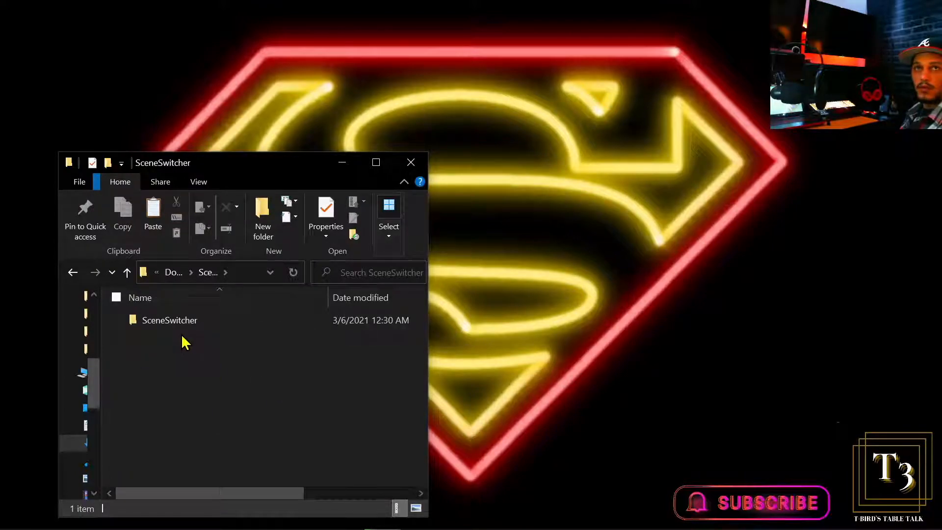
{"action": "left_click", "coordinate": [174, 326]}
{"action": "double_click", "coordinate": [172, 323]}
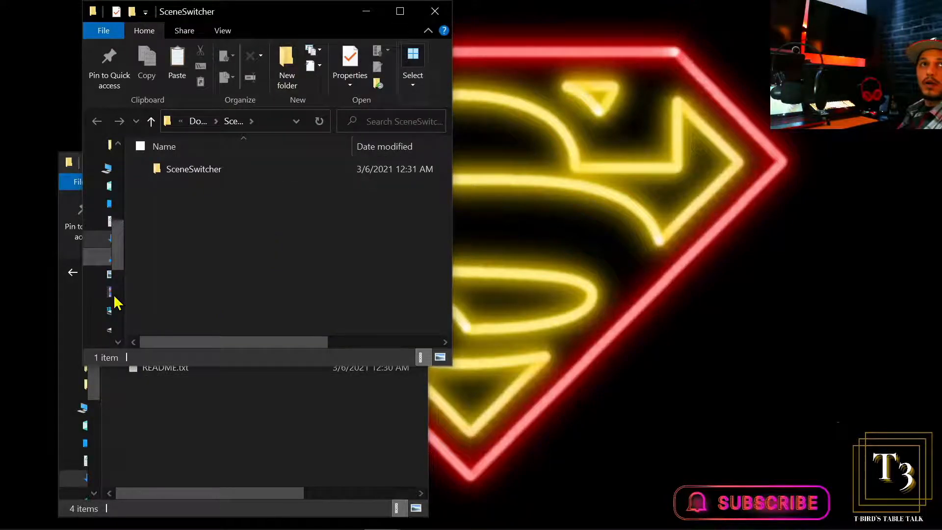
{"action": "left_click", "coordinate": [185, 442]}
{"action": "left_click", "coordinate": [409, 163]}
Open the Windows folder inside the extracted SceneSwitcher folder and launch AdvancedSceneSwitcherSetup.exe.
{"action": "left_click", "coordinate": [198, 172]}
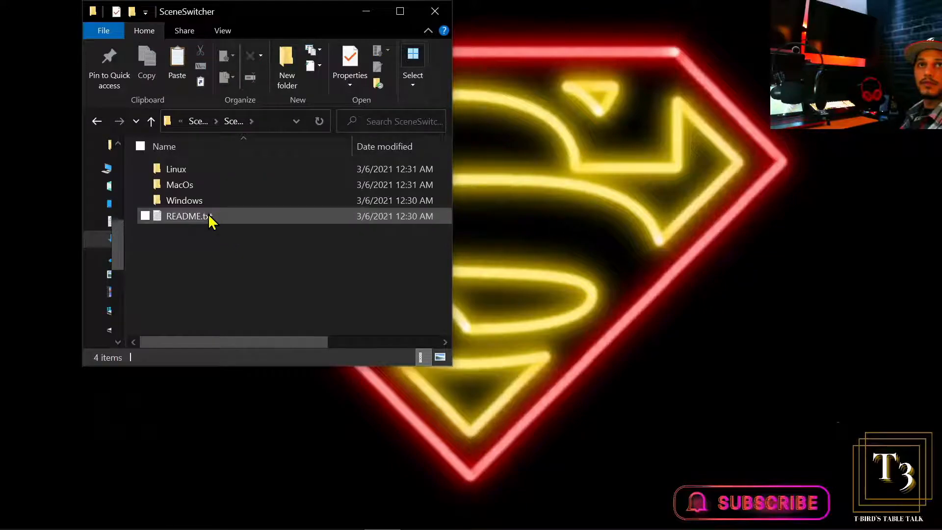
{"action": "left_click", "coordinate": [185, 201]}
{"action": "double_click", "coordinate": [185, 202]}
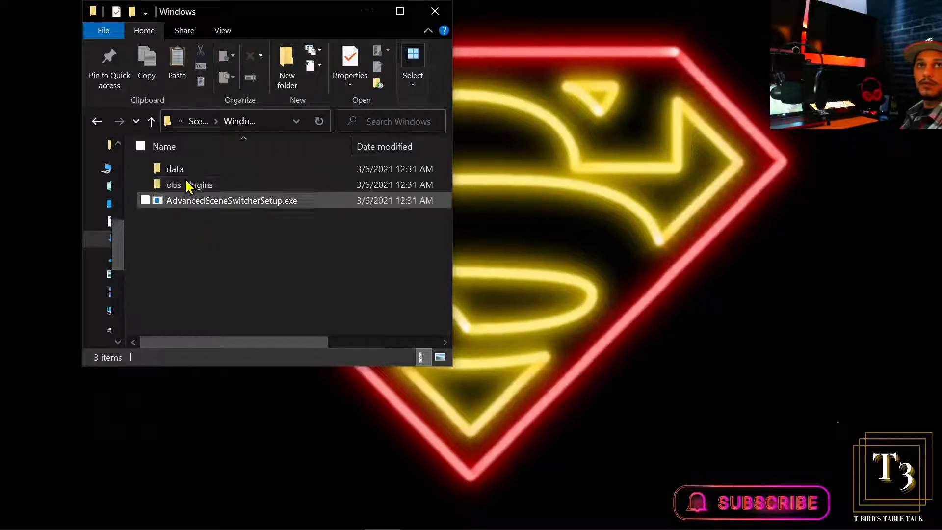
{"action": "double_click", "coordinate": [197, 201]}
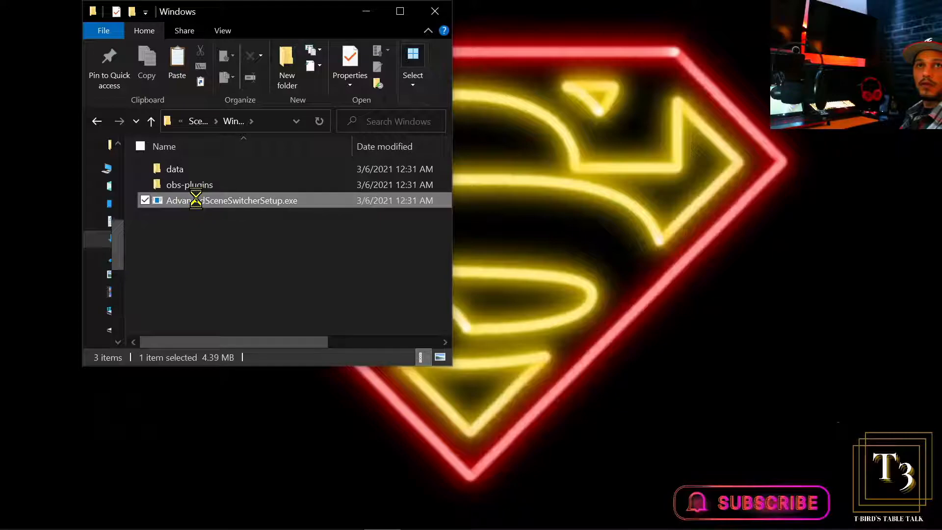